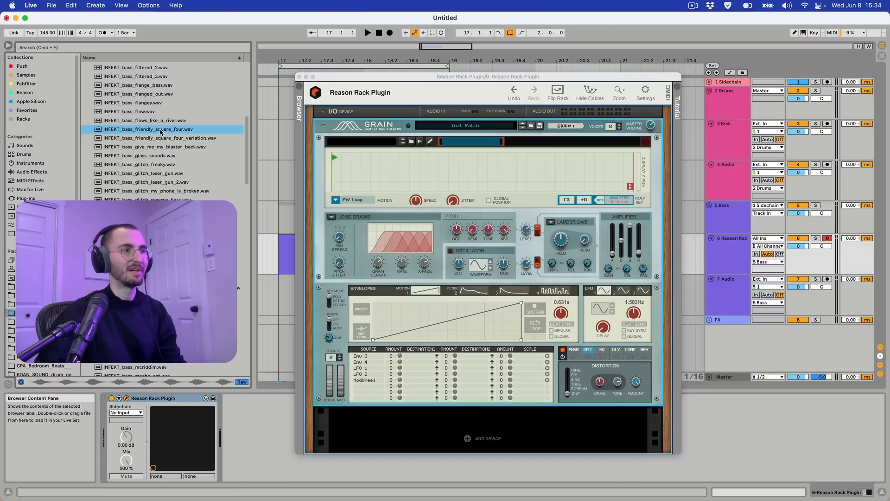
Load INFEKT_bass_friendly_square_four.wav into Grain and widen the waveform view to show the whole sample
{"action": "left_click_drag", "start_coordinate": [161, 132], "coordinate": [416, 161]}
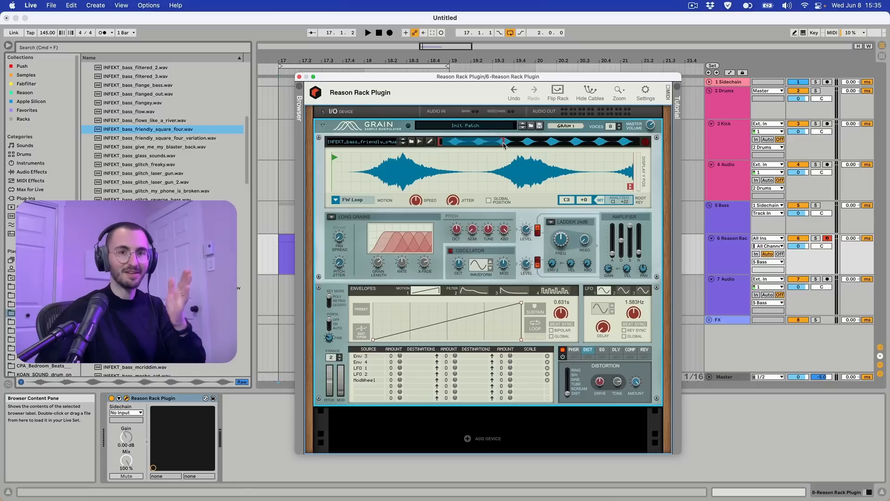
{"action": "mouse_move", "coordinate": [504, 143]}
{"action": "left_mouse_down"}
{"action": "mouse_move", "coordinate": [594, 144]}
{"action": "mouse_move", "coordinate": [497, 142]}
{"action": "mouse_move", "coordinate": [642, 144]}
{"action": "left_mouse_up"}
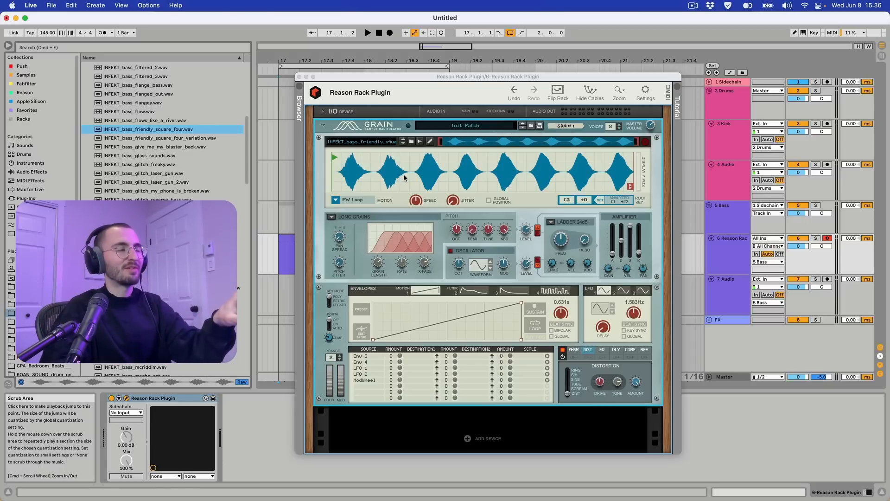
{"action": "left_click", "coordinate": [332, 217]}
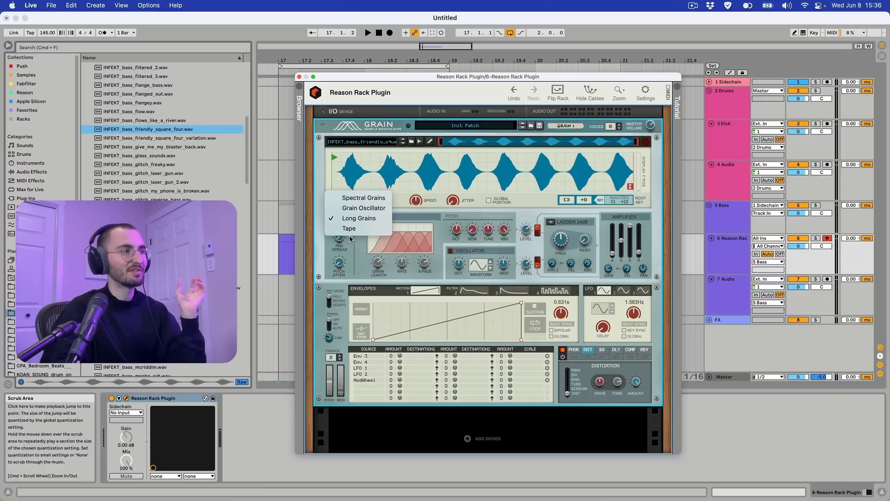
{"action": "left_click", "coordinate": [354, 248]}
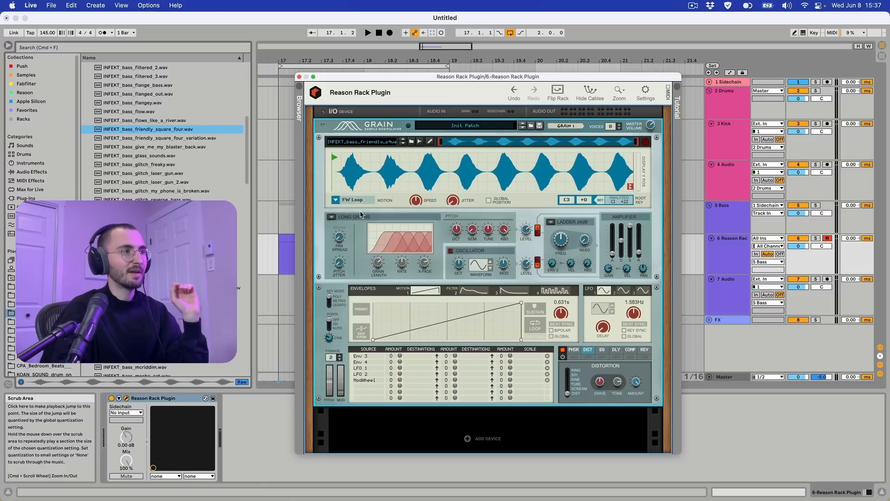
{"action": "left_click", "coordinate": [337, 203]}
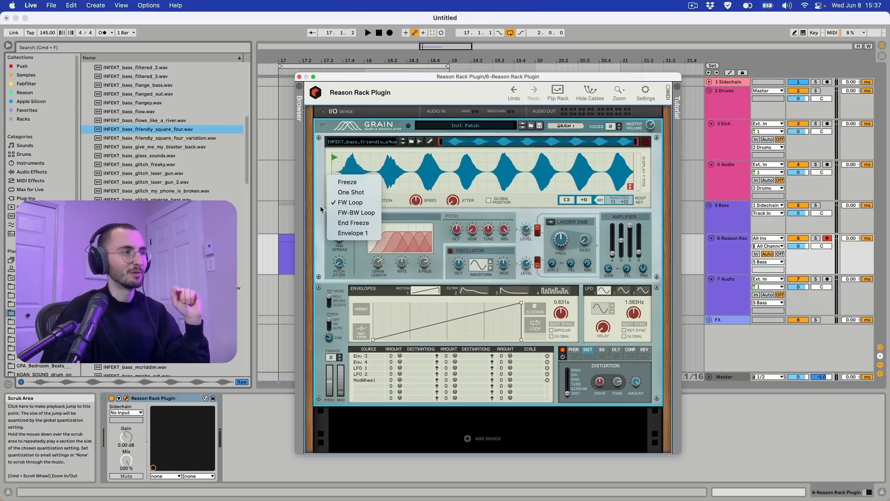
{"action": "left_click", "coordinate": [320, 208]}
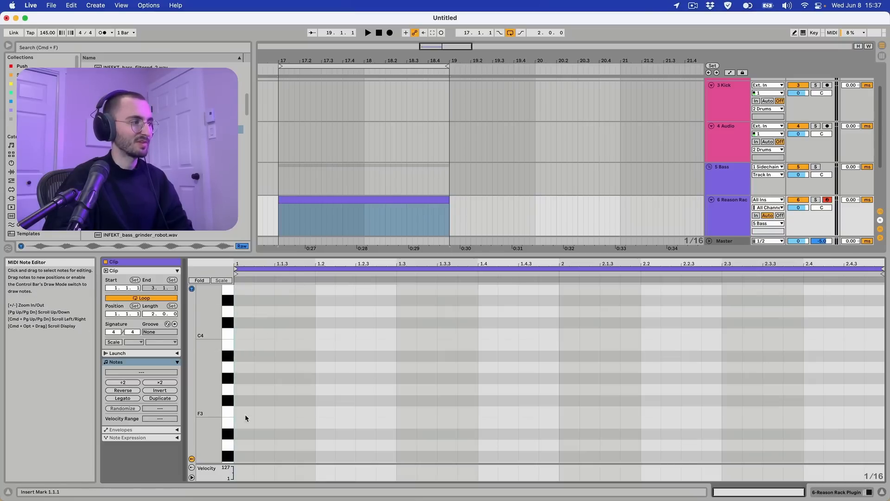
Draw a half-bar C3 note at the clip start, duplicate it three times to fill the two bars, and audition the loop
{"action": "scroll", "coordinate": [244, 418], "scroll_direction": "down", "scroll_amount": 4}
{"action": "left_click_drag", "start_coordinate": [242, 340], "coordinate": [314, 346]}
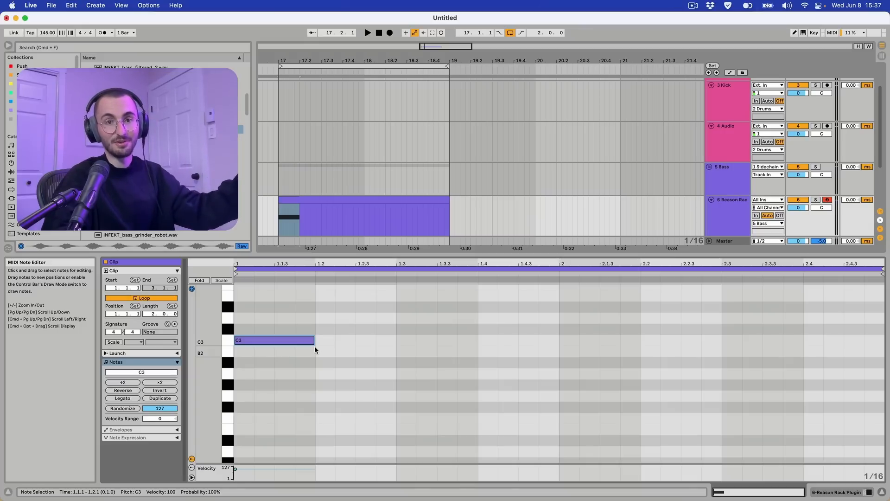
{"action": "left_click_drag", "start_coordinate": [314, 344], "coordinate": [392, 344]}
{"action": "key", "text": "super+d"}
{"action": "key", "text": "super+d"}
{"action": "key", "text": "super+d"}
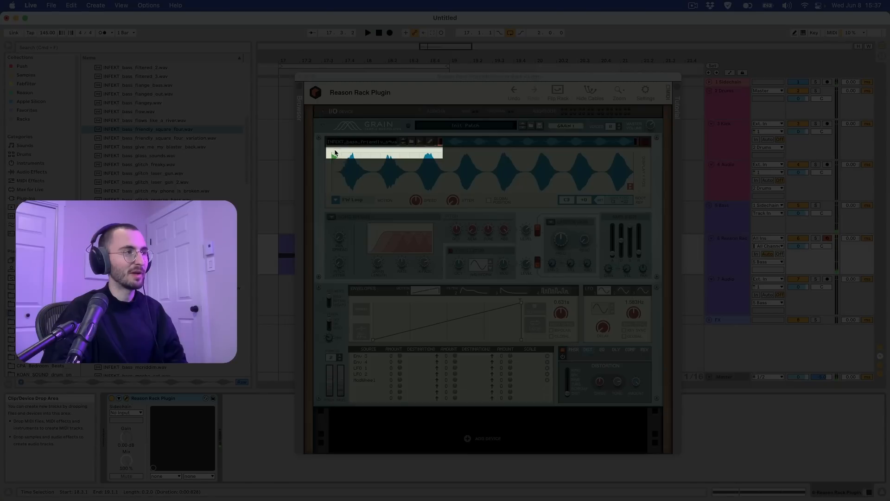
{"action": "key", "text": "space"}
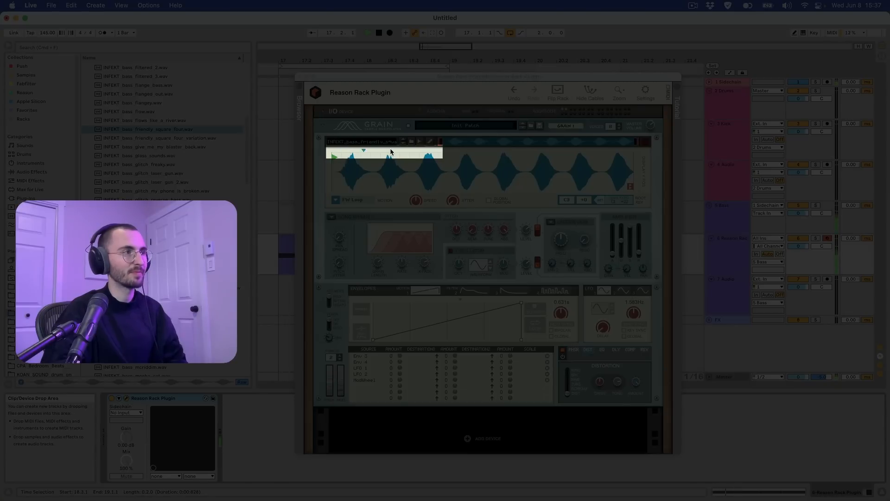
{"action": "key", "text": "space"}
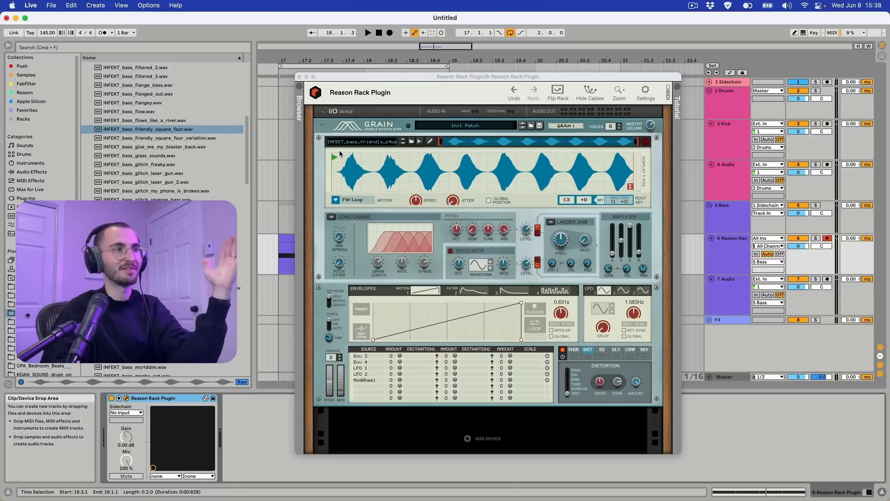
Limit Grain's playback range by placing the start marker just before the second waveform peak and the end marker after the third
{"action": "left_click", "coordinate": [634, 190]}
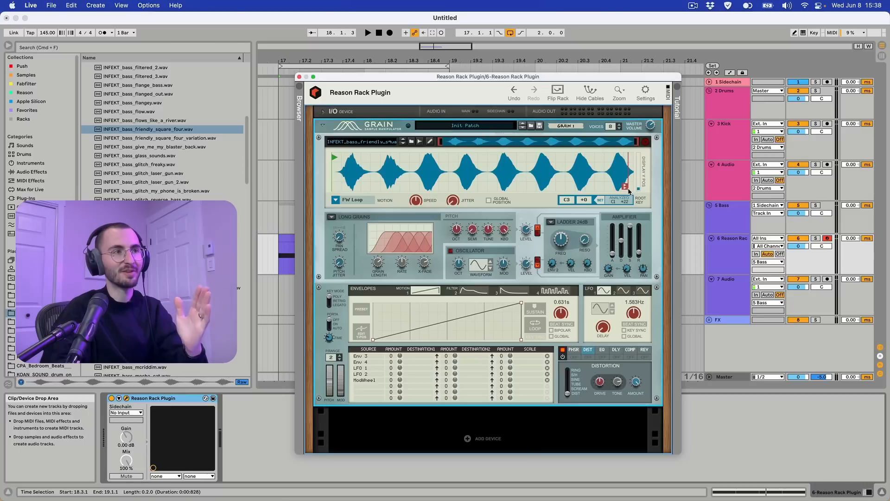
{"action": "left_click_drag", "start_coordinate": [633, 190], "coordinate": [409, 188]}
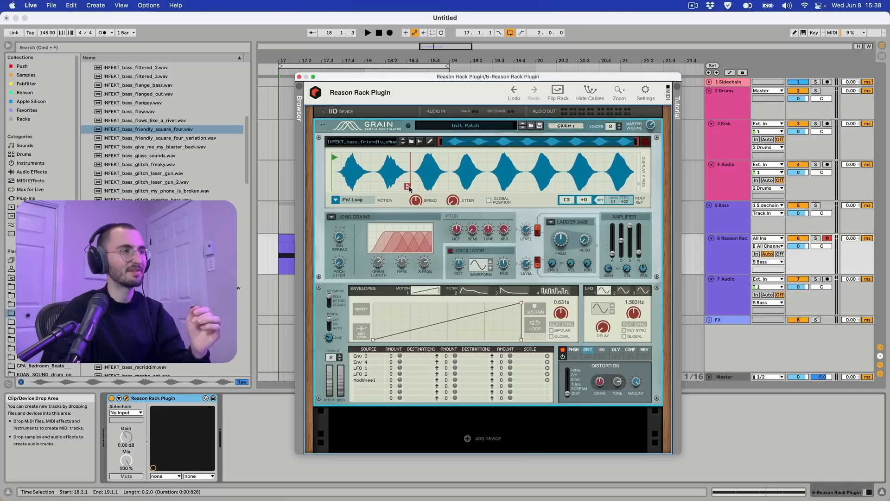
{"action": "left_click_drag", "start_coordinate": [331, 156], "coordinate": [374, 163]}
{"action": "left_click_drag", "start_coordinate": [409, 187], "coordinate": [450, 189]}
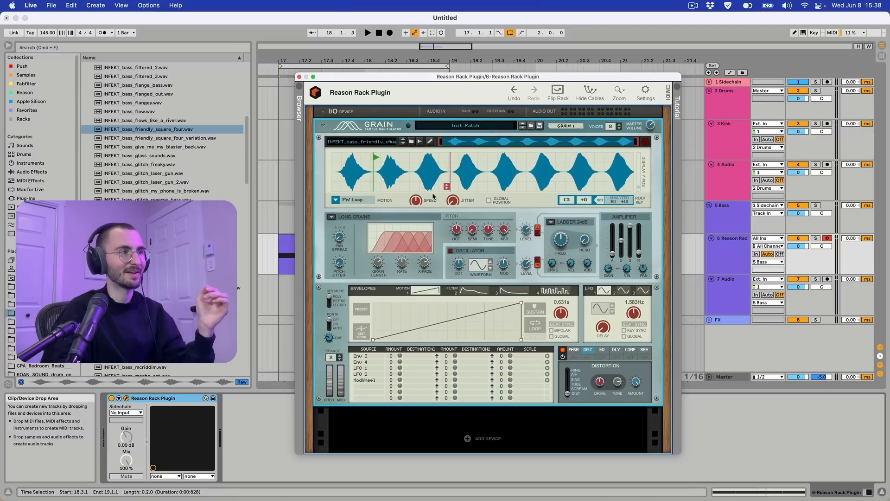
Keep the motion mode on FW Loop, try a motion speed of 81.2 % and compare the loop's sound
{"action": "left_click", "coordinate": [335, 202]}
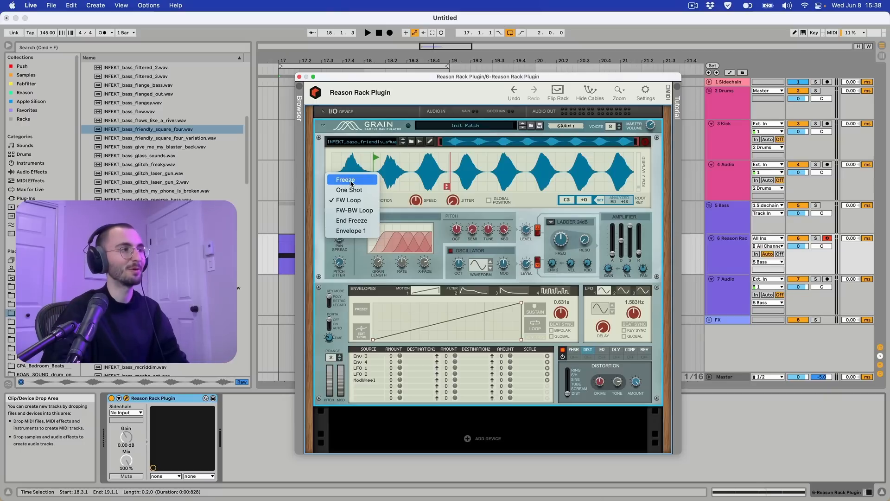
{"action": "left_click", "coordinate": [350, 199]}
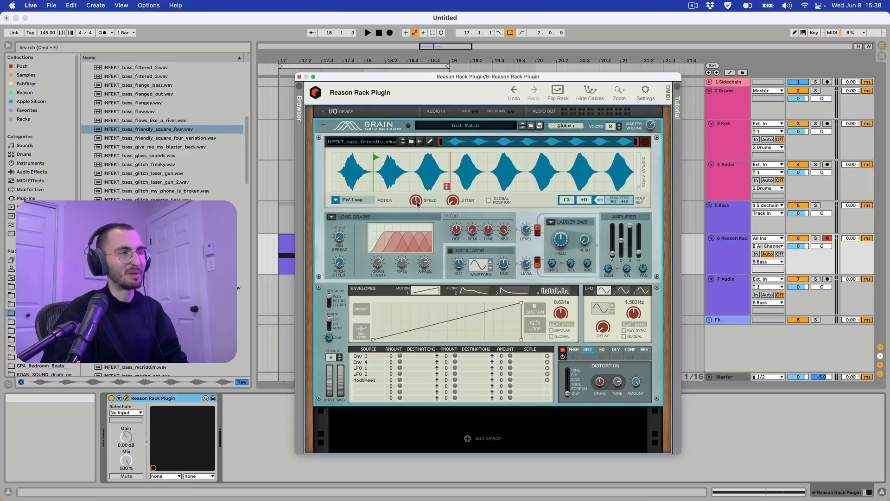
{"action": "mouse_move", "coordinate": [418, 205]}
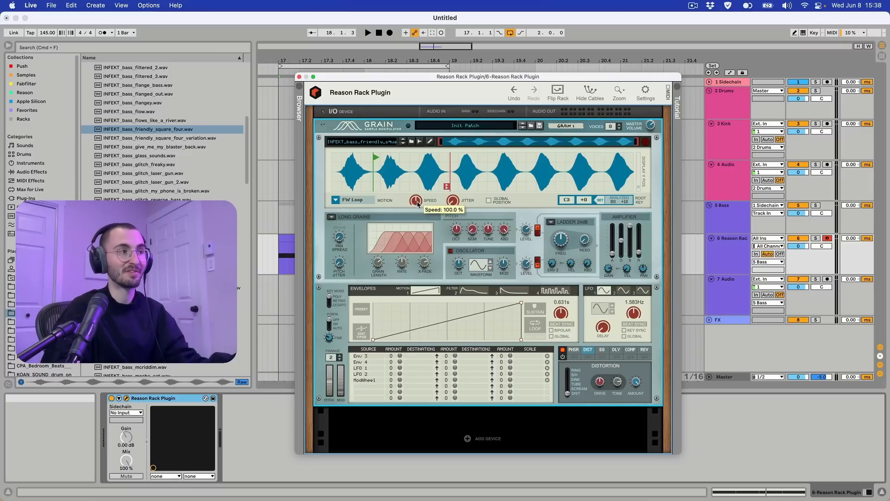
{"action": "key", "text": "space"}
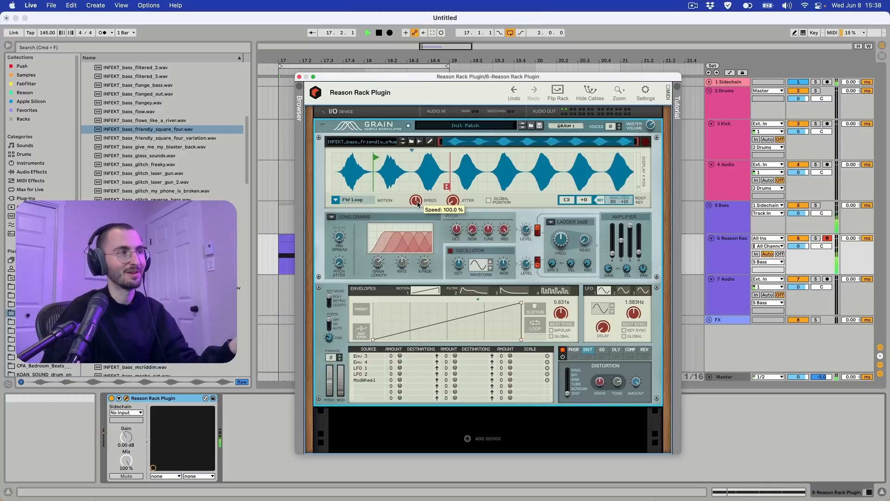
{"action": "key", "text": "space"}
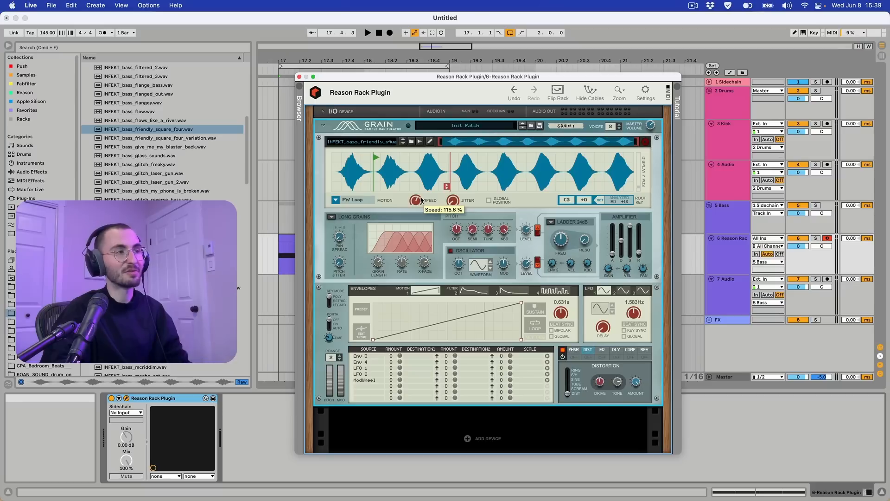
{"action": "mouse_move", "coordinate": [422, 199]}
{"action": "left_mouse_down"}
{"action": "mouse_move", "coordinate": [420, 223]}
{"action": "mouse_move", "coordinate": [421, 213]}
{"action": "left_mouse_up"}
{"action": "key", "text": "space"}
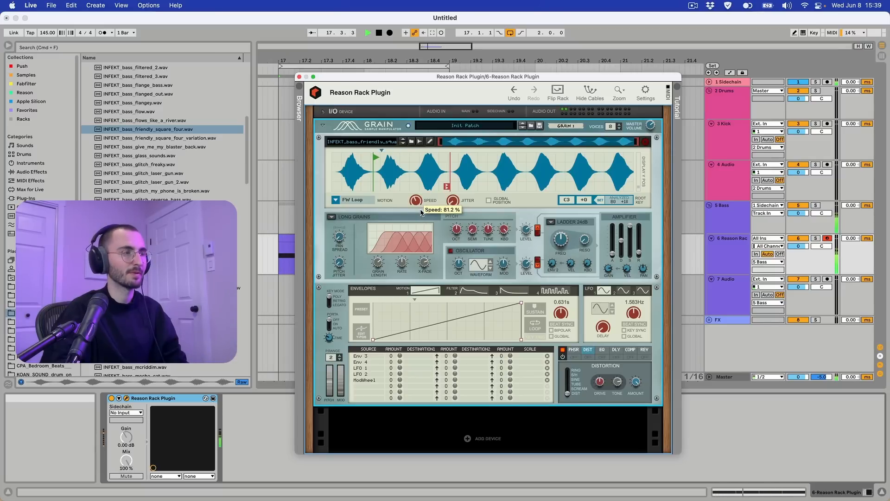
{"action": "key", "text": "space"}
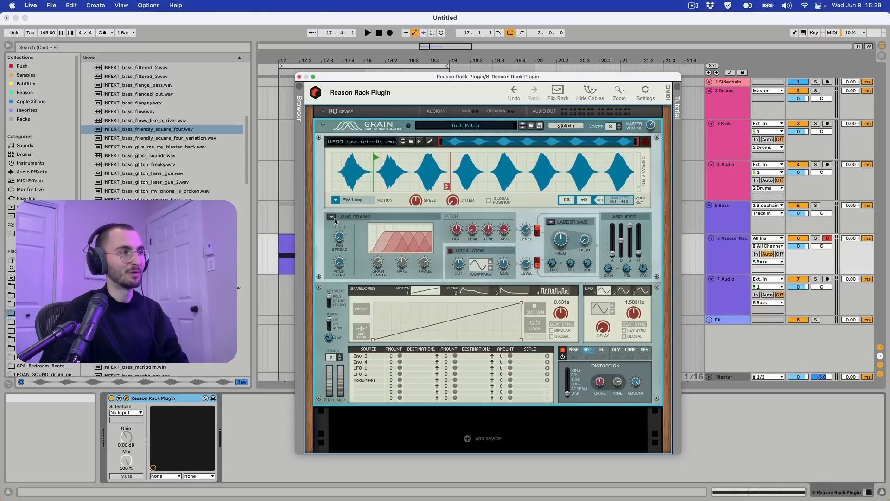
Try the Grain Oscillator playback algorithm and return to Long Grains
{"action": "left_click", "coordinate": [332, 217]}
{"action": "left_click", "coordinate": [337, 220]}
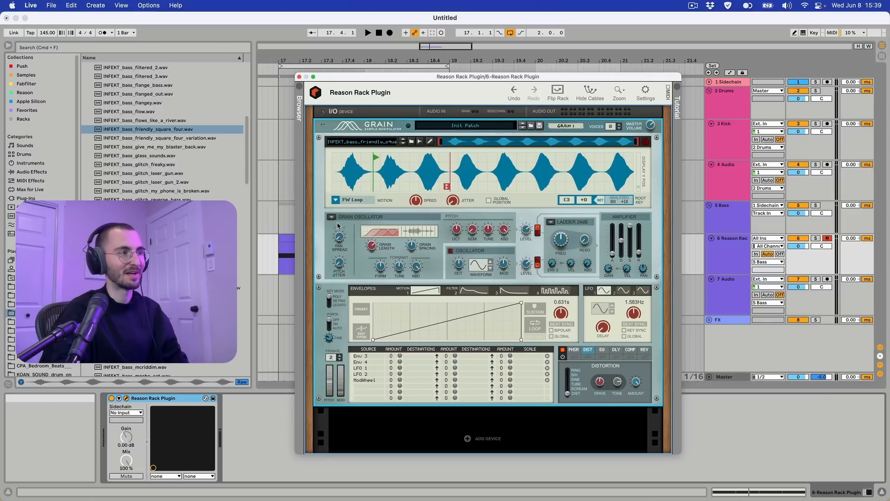
{"action": "left_click", "coordinate": [332, 217]}
{"action": "left_click", "coordinate": [343, 227]}
Shorten the grain length, turn down the X-Fade and set the grain rate to 54.7 %, auditioning the result
{"action": "left_click_drag", "start_coordinate": [377, 267], "coordinate": [377, 284]}
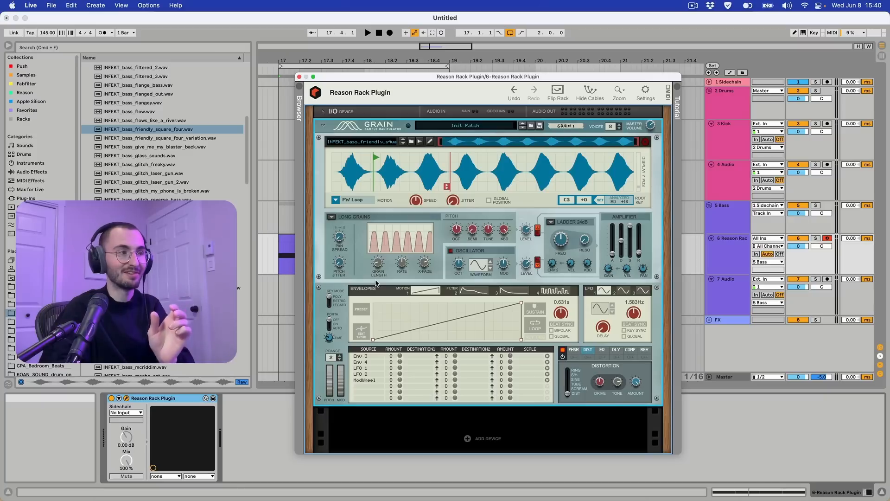
{"action": "left_click_drag", "start_coordinate": [376, 265], "coordinate": [403, 258]}
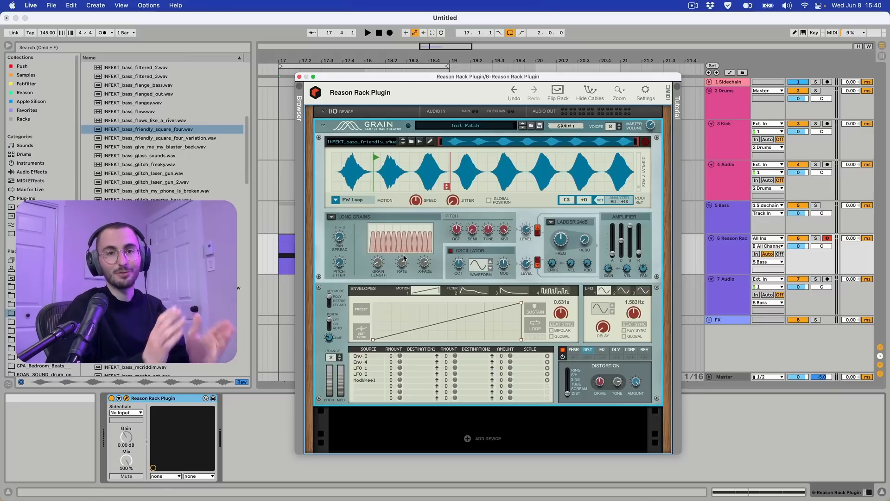
{"action": "left_click_drag", "start_coordinate": [402, 263], "coordinate": [424, 279]}
{"action": "mouse_move", "coordinate": [424, 265]}
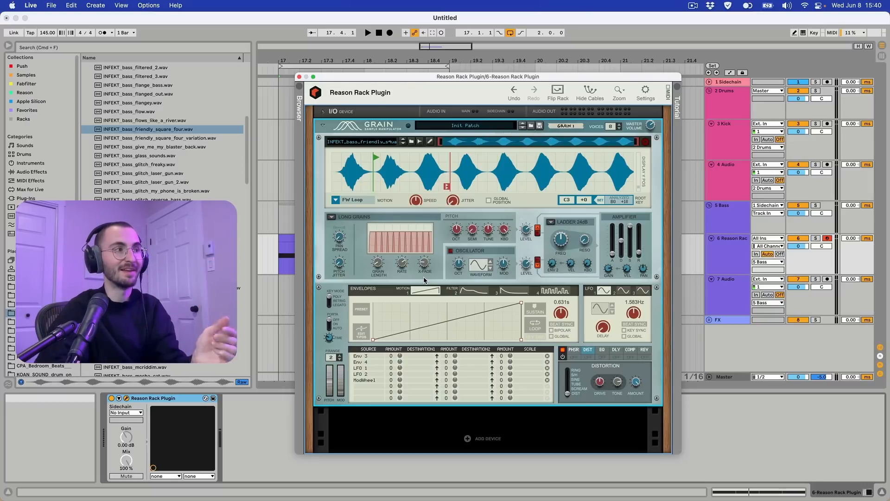
{"action": "left_click_drag", "start_coordinate": [402, 265], "coordinate": [403, 273]}
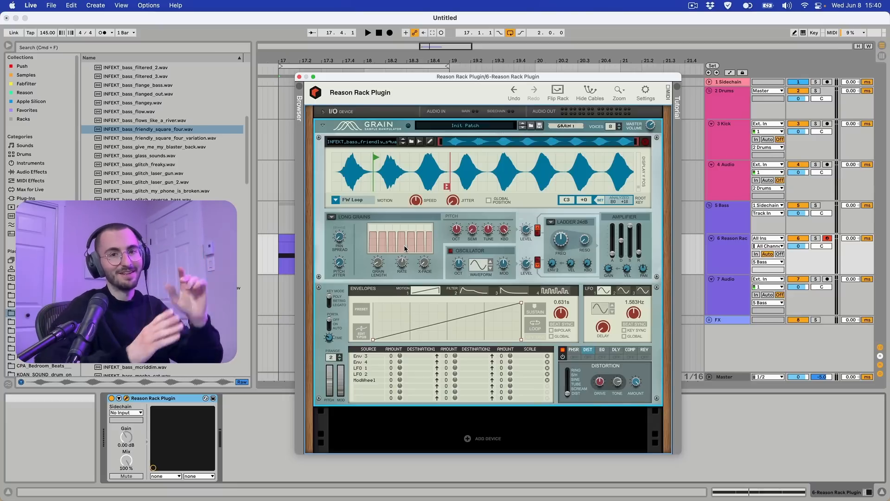
{"action": "key", "text": "space"}
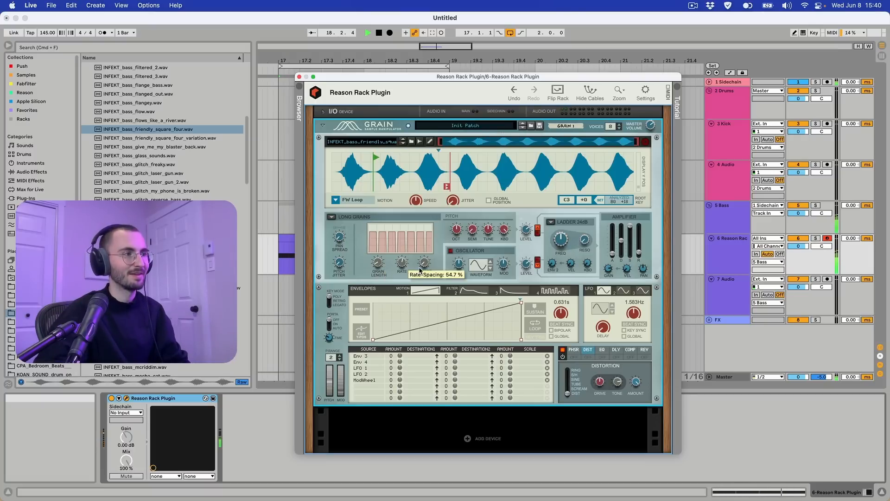
{"action": "key", "text": "space"}
Raise the X-Fade, audition the loop, and readjust the grain length with the grain rate at 56.3 %
{"action": "left_click_drag", "start_coordinate": [426, 266], "coordinate": [429, 247]}
{"action": "key", "text": "space"}
{"action": "key", "text": "space"}
{"action": "left_click_drag", "start_coordinate": [378, 264], "coordinate": [403, 264]}
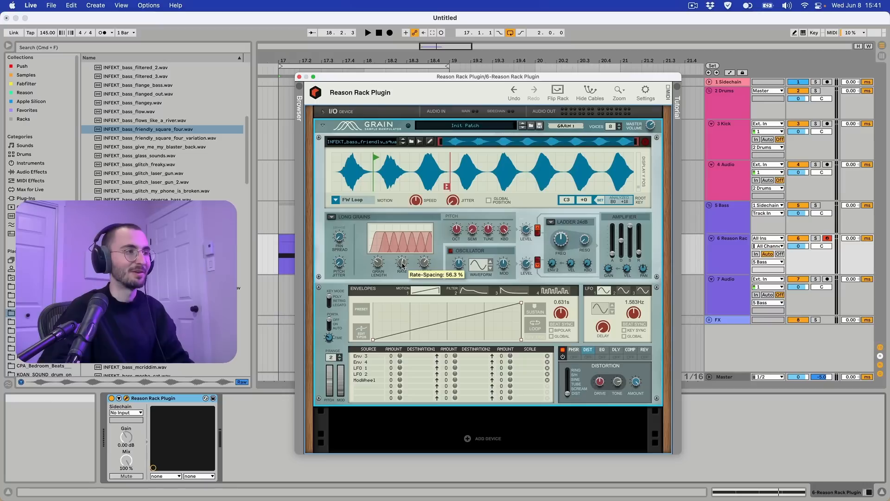
Raise the grain rate, set the motion speed to 94.5 % and fine-tune the speed during playback
{"action": "left_click_drag", "start_coordinate": [403, 266], "coordinate": [417, 205]}
{"action": "key", "text": "space"}
{"action": "key", "text": "space"}
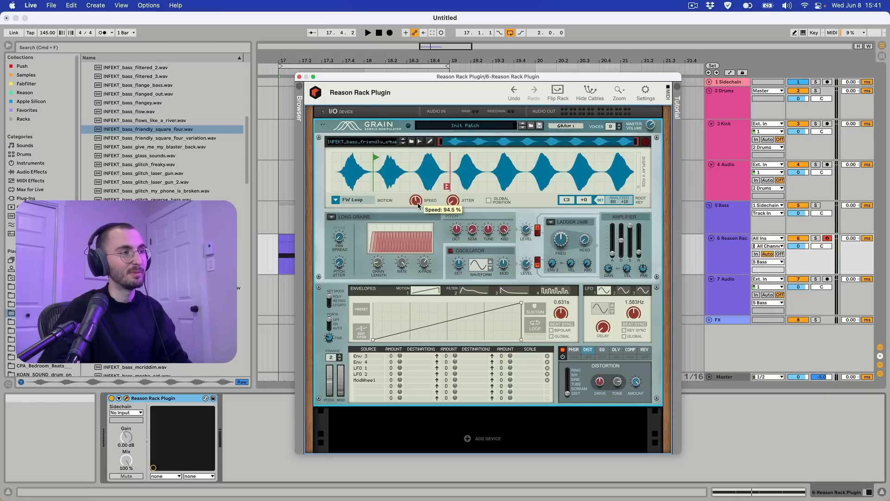
{"action": "key", "text": "space"}
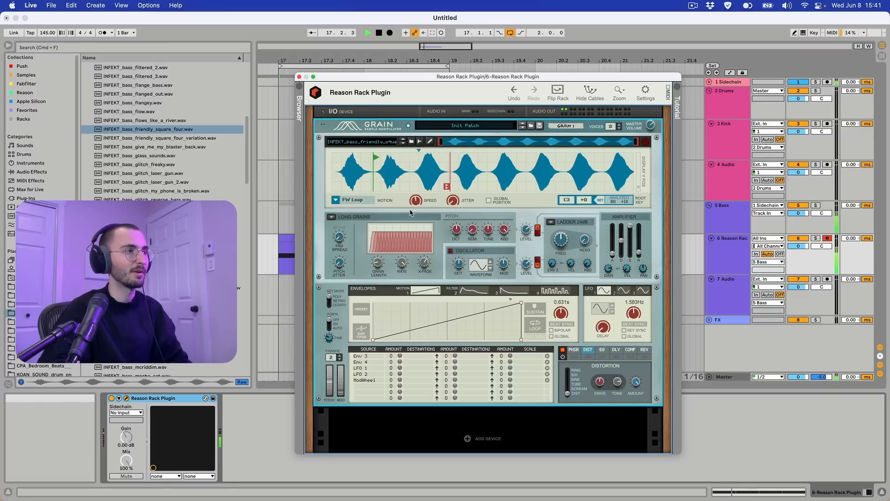
{"action": "left_click_drag", "start_coordinate": [417, 204], "coordinate": [422, 209]}
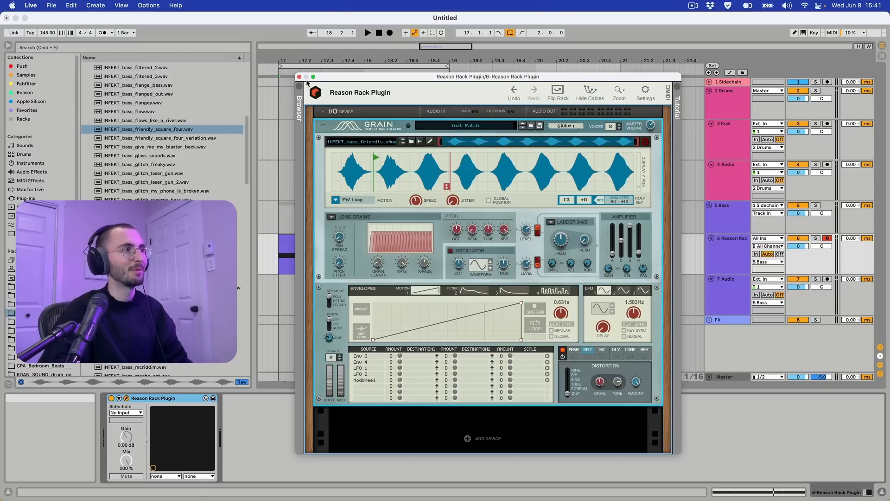
Search the browser for "ott", load OTT.adv after the Reason Rack Plugin and close the plugin window
{"action": "left_click", "coordinate": [259, 433]}
{"action": "key", "text": "super+f"}
{"action": "type", "text": "ott"}
{"action": "double_click", "coordinate": [110, 128]}
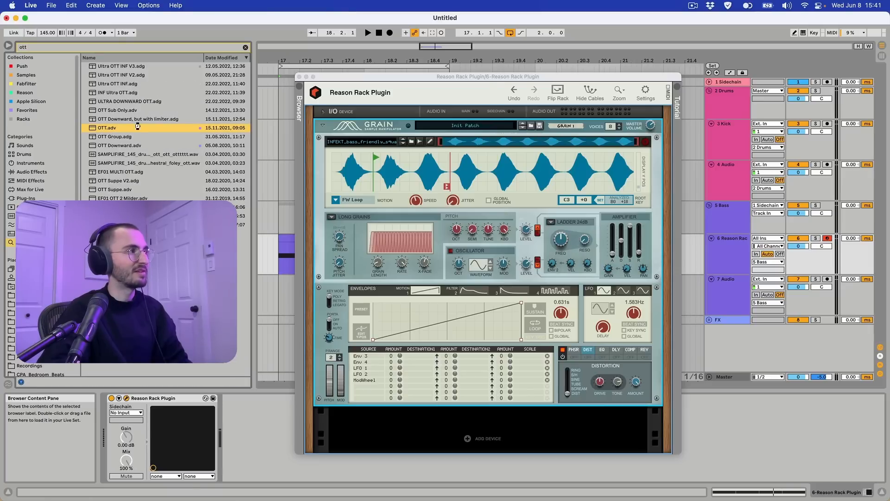
{"action": "left_click", "coordinate": [299, 77]}
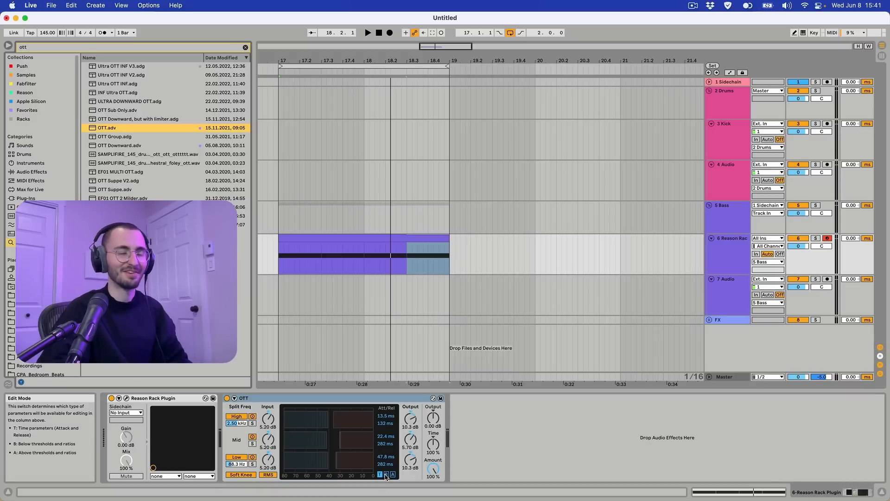
Set the OTT Amount to 30 %
{"action": "left_click", "coordinate": [435, 471]}
{"action": "type", "text": "30"}
{"action": "key", "text": "Return"}
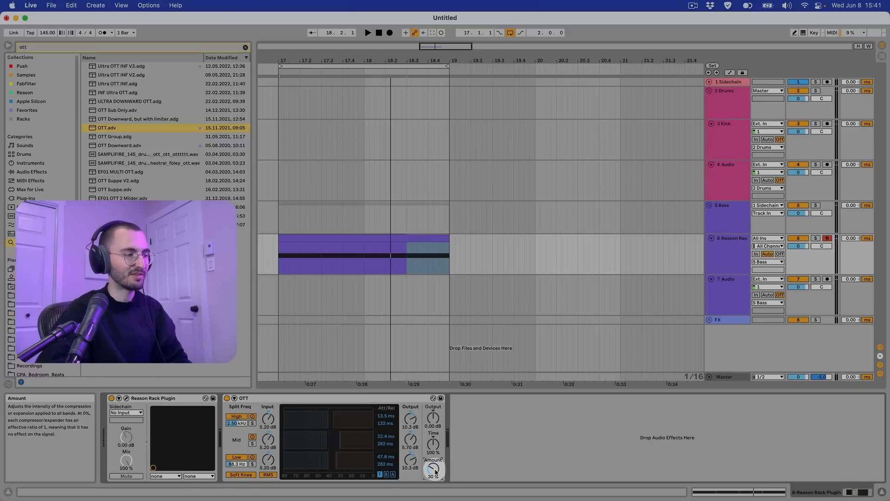
Reset the OTT's below ratios to 1:1.00 and below thresholds to -60.0 dB across the bands
{"action": "left_click", "coordinate": [386, 475]}
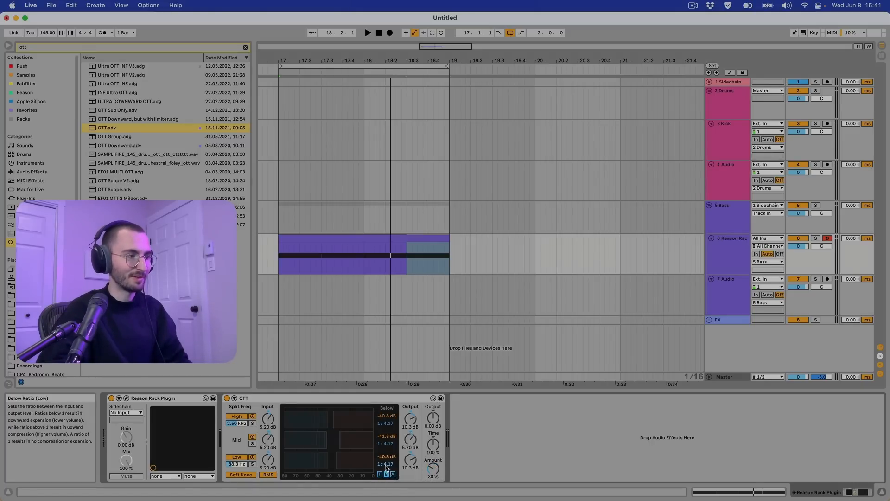
{"action": "double_click", "coordinate": [386, 445]}
{"action": "double_click", "coordinate": [385, 438]}
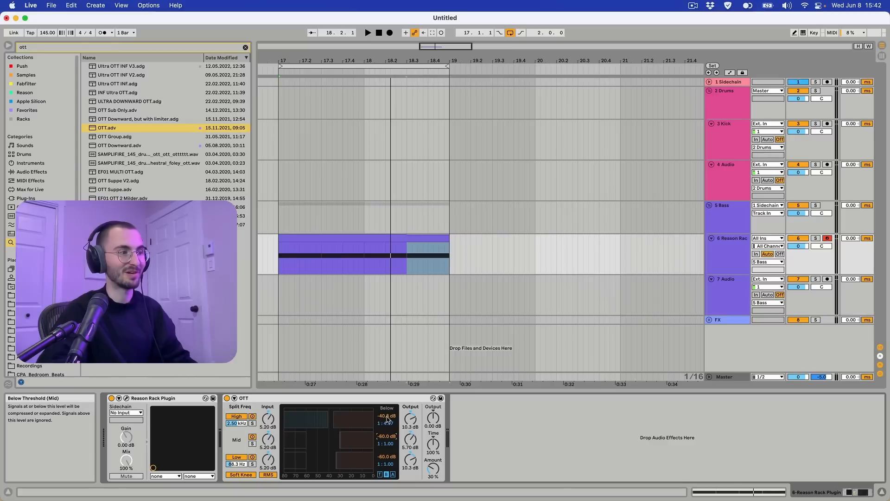
{"action": "double_click", "coordinate": [386, 423]}
{"action": "double_click", "coordinate": [386, 416]}
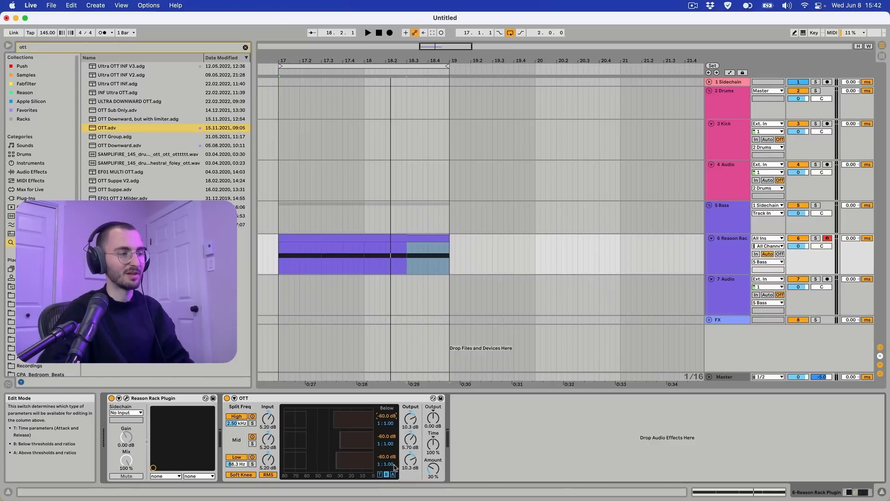
Set the OTT Time to 355 % and its overall output to 9.50 dB, then audition the loop and fold the device
{"action": "left_click", "coordinate": [379, 473]}
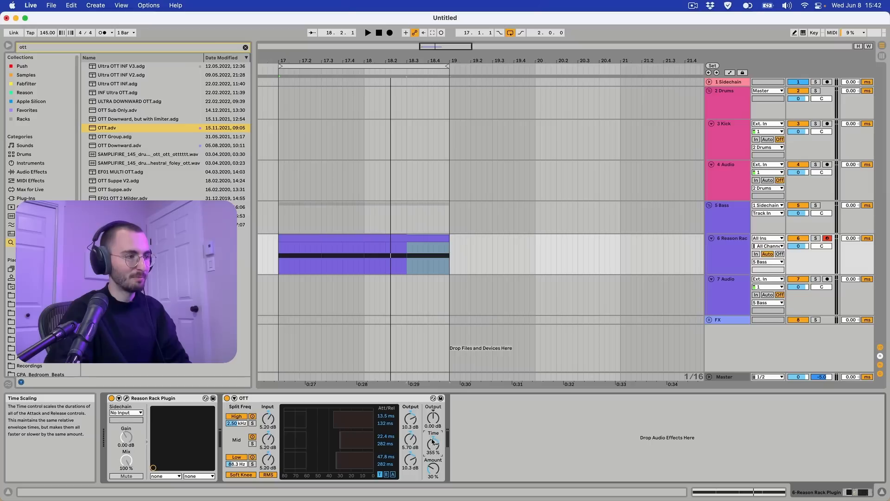
{"action": "left_click_drag", "start_coordinate": [432, 419], "coordinate": [431, 419]}
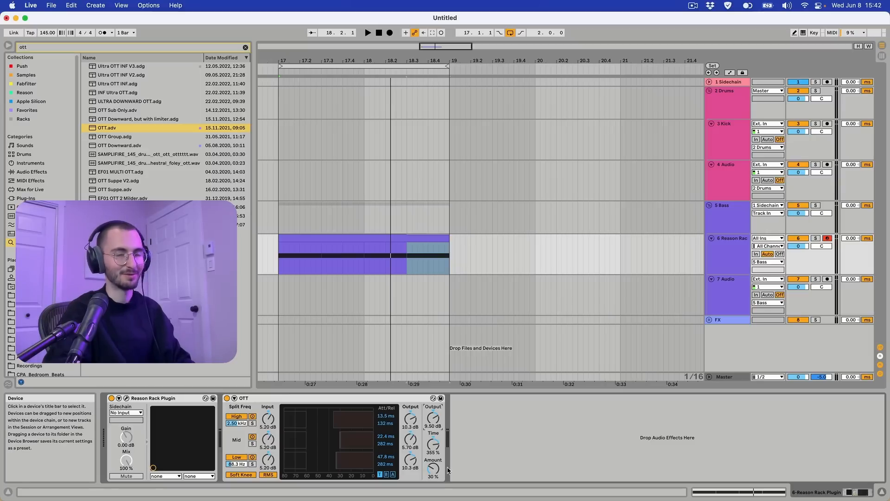
{"action": "key", "text": "space"}
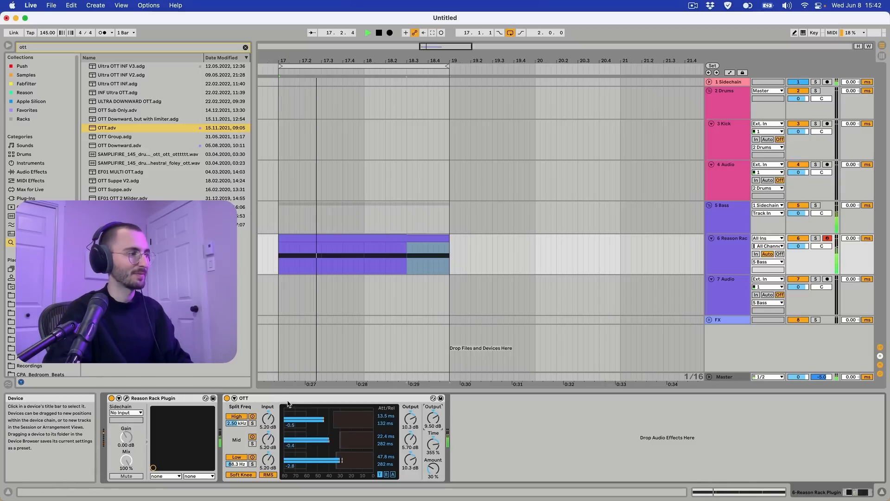
{"action": "double_click", "coordinate": [287, 400]}
{"action": "key", "text": "space"}
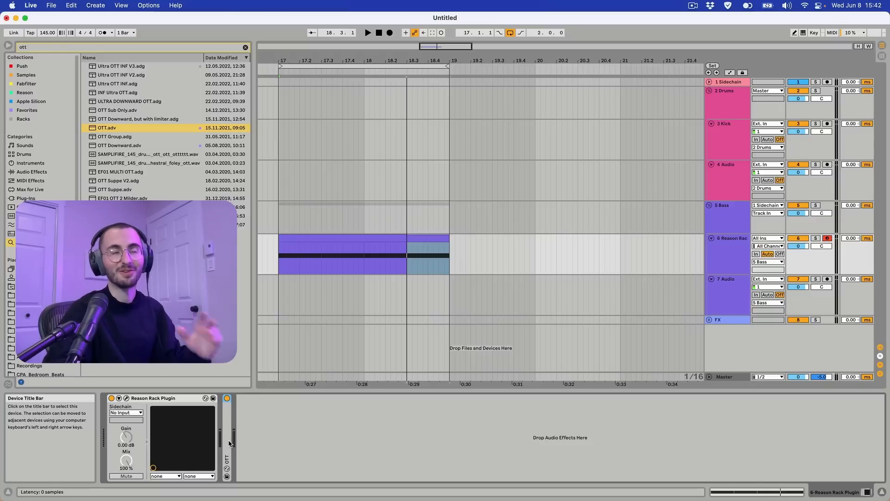
Open the Reason Rack Plugin window and experiment with Grain's motion speed while playing the loop
{"action": "left_click", "coordinate": [126, 398]}
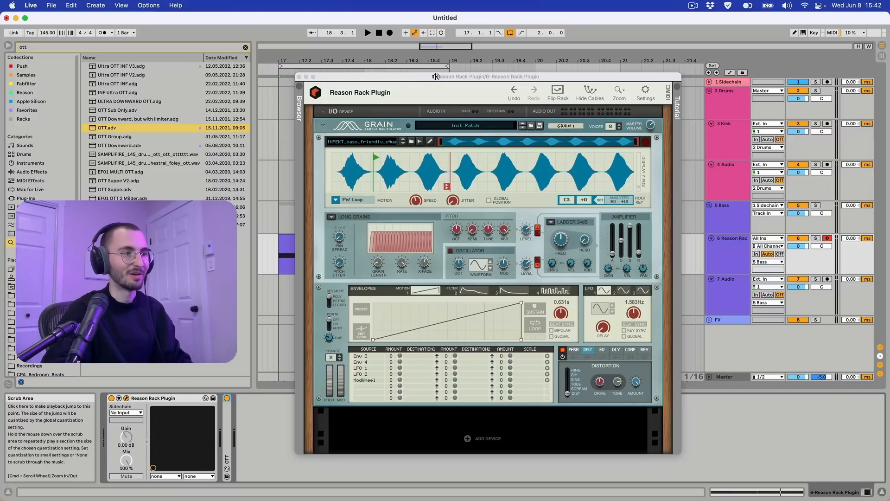
{"action": "left_click", "coordinate": [417, 203]}
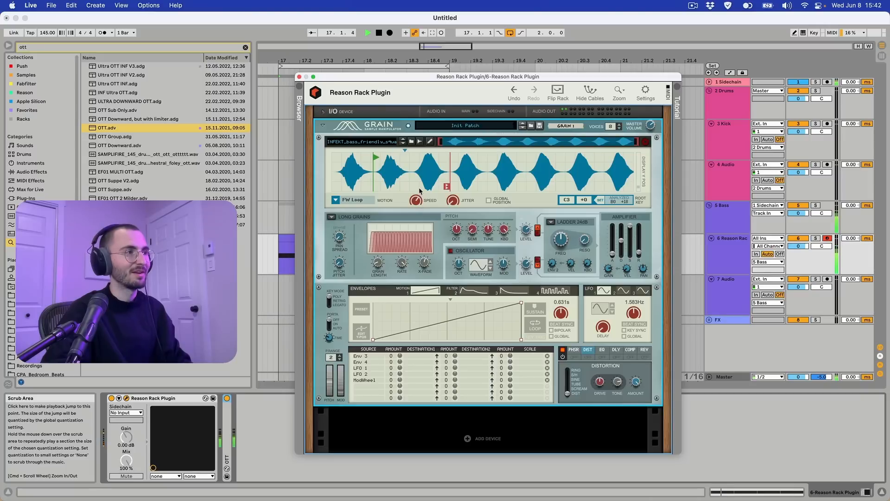
{"action": "key", "text": "space"}
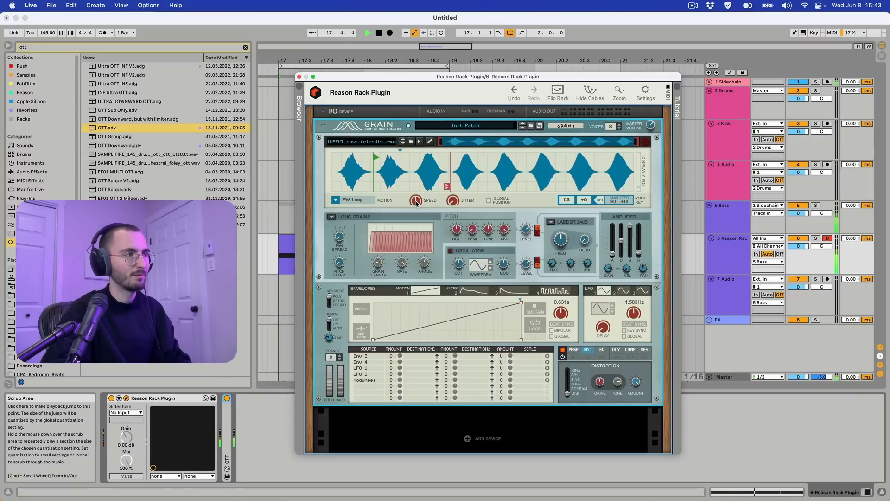
{"action": "key", "text": "space"}
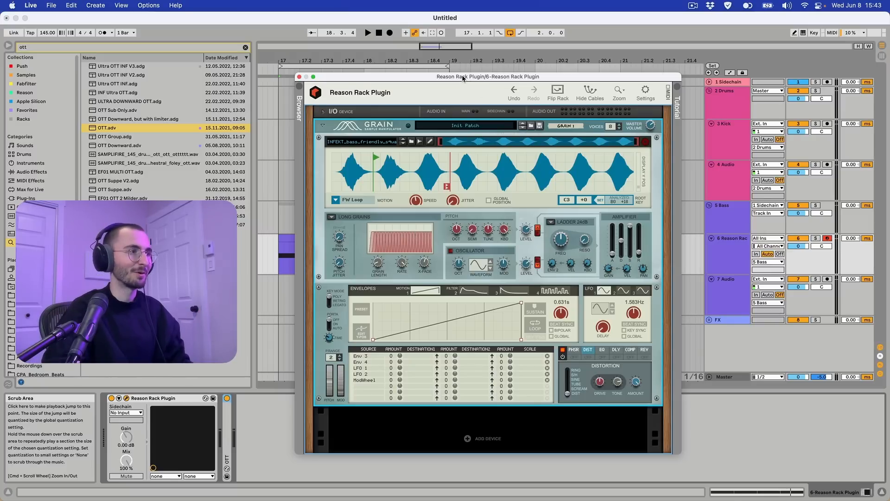
Draw Grain speed automation over the clip's first two beats, starting at 0.4649, bulging mid-way and falling to about 0.2261 at 17.3
{"action": "left_click_drag", "start_coordinate": [492, 77], "coordinate": [624, 85]}
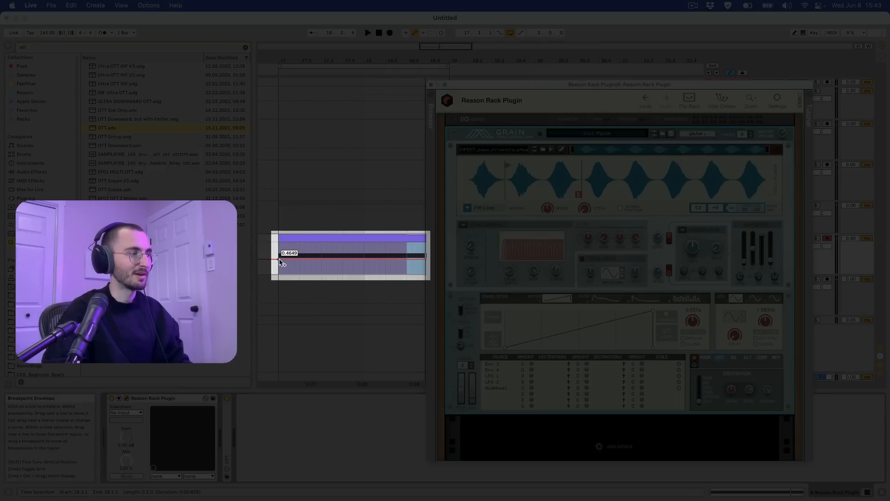
{"action": "left_click", "coordinate": [279, 260]}
{"action": "left_click_drag", "start_coordinate": [323, 258], "coordinate": [323, 260]}
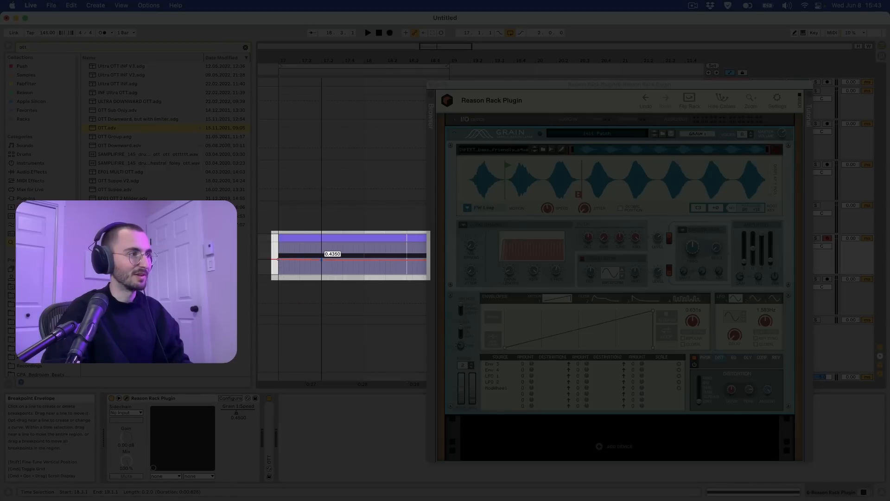
{"action": "key", "text": "space"}
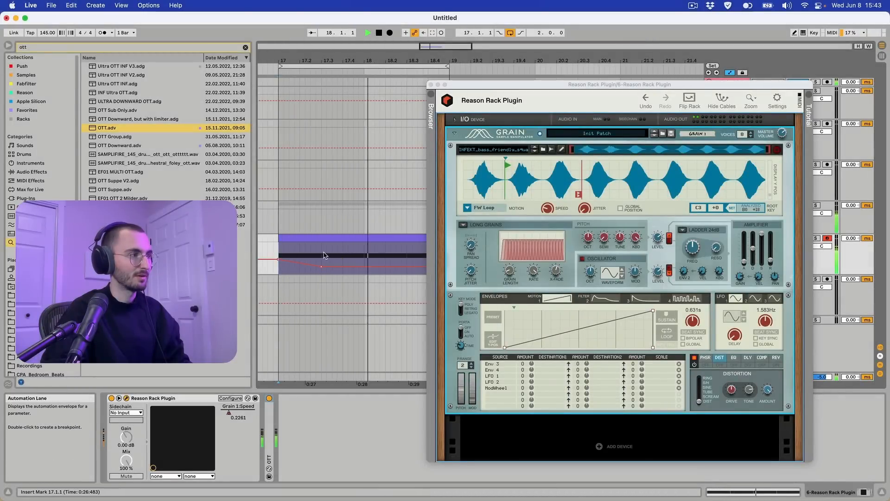
{"action": "left_click_drag", "start_coordinate": [296, 262], "coordinate": [281, 254]}
{"action": "key", "text": "space"}
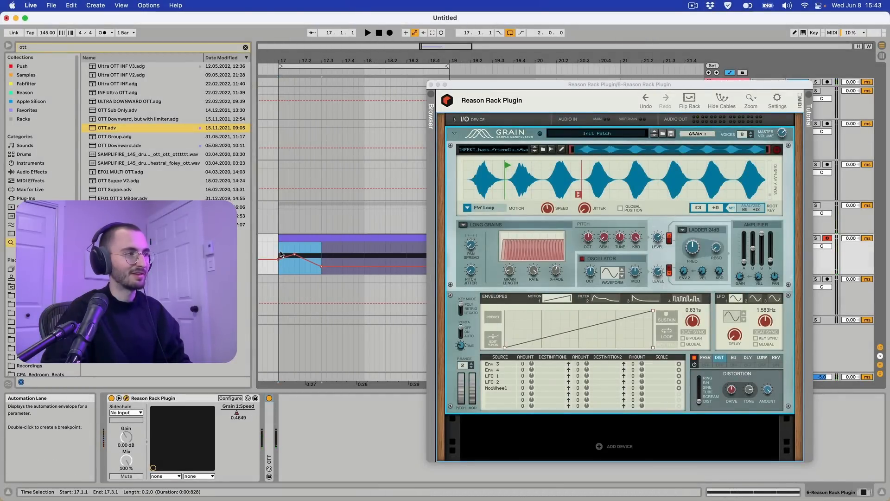
Duplicate the two-beat speed automation three times to fill the two-bar loop and audition it
{"action": "key", "text": "super+d"}
{"action": "key", "text": "super+d"}
{"action": "key", "text": "super+d"}
{"action": "left_click", "coordinate": [280, 249]}
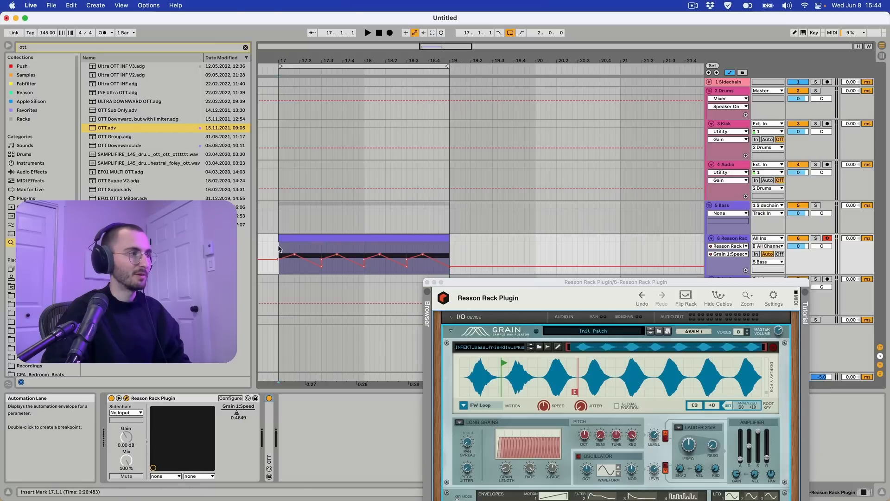
{"action": "key", "text": "space"}
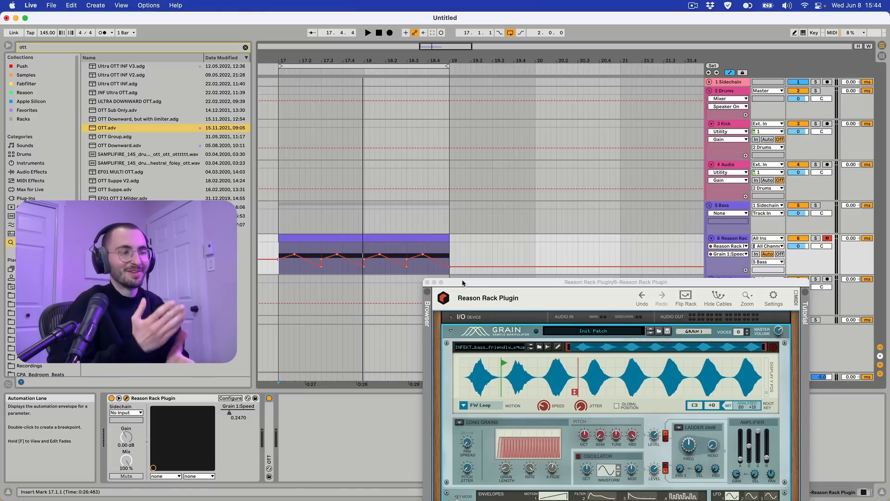
{"action": "double_click", "coordinate": [462, 283]}
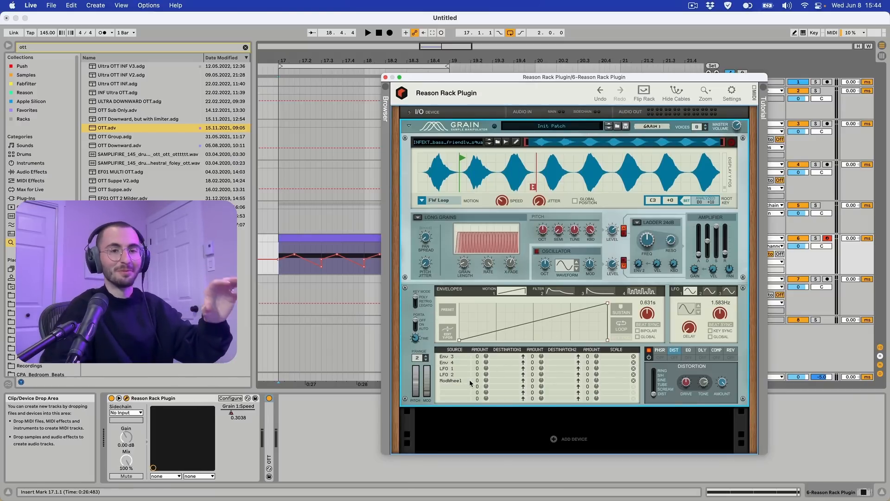
{"action": "left_click_drag", "start_coordinate": [525, 78], "coordinate": [609, 79]}
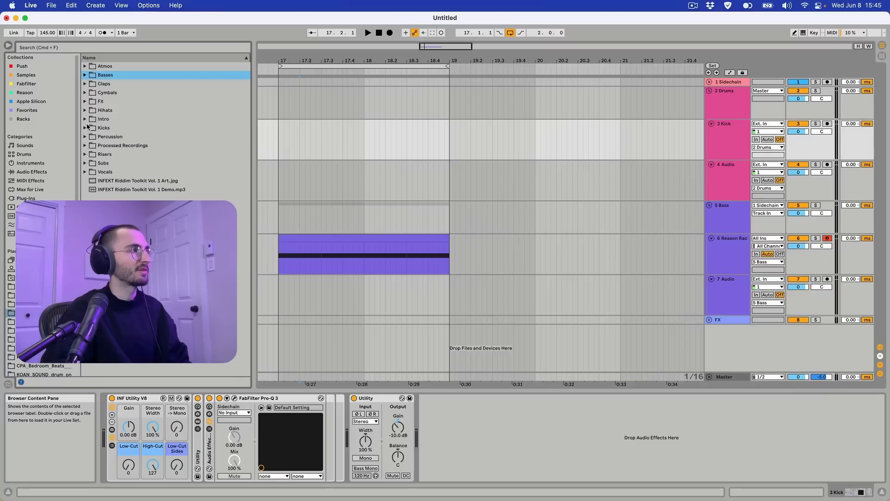
Audition the Kicks folder and place INFEKT_kick_distorted on the 3 Kick track every two beats from bar 17 to 19
{"action": "left_click", "coordinate": [85, 127]}
{"action": "left_click", "coordinate": [127, 154]}
{"action": "left_click", "coordinate": [140, 189]}
{"action": "left_click_drag", "start_coordinate": [126, 155], "coordinate": [279, 138]}
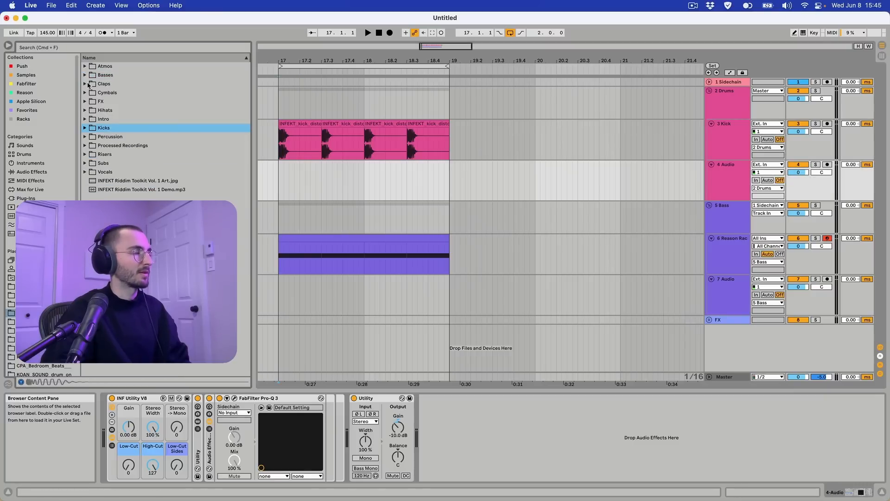
Audition the Claps folder and place INFEKT_clap_punchy on track 4 at 17.3 and 18.3
{"action": "left_click", "coordinate": [85, 84]}
{"action": "left_click", "coordinate": [135, 147]}
{"action": "left_click", "coordinate": [134, 278]}
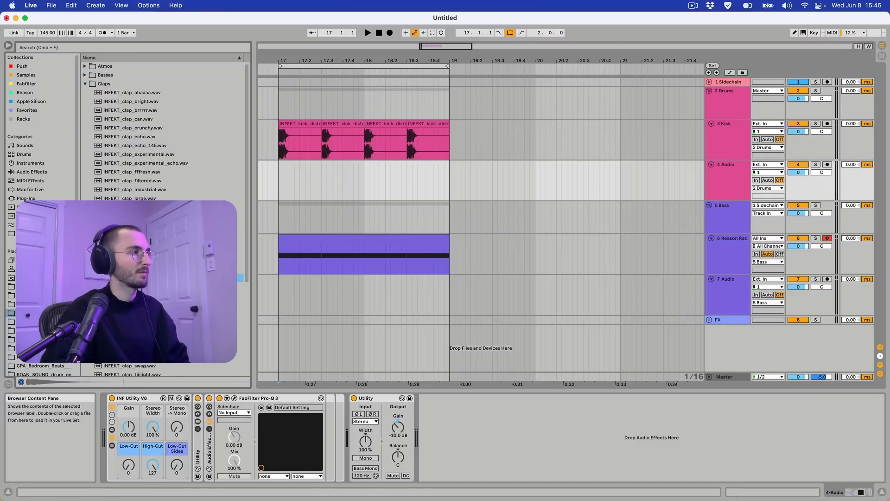
{"action": "left_click_drag", "start_coordinate": [134, 278], "coordinate": [324, 184]}
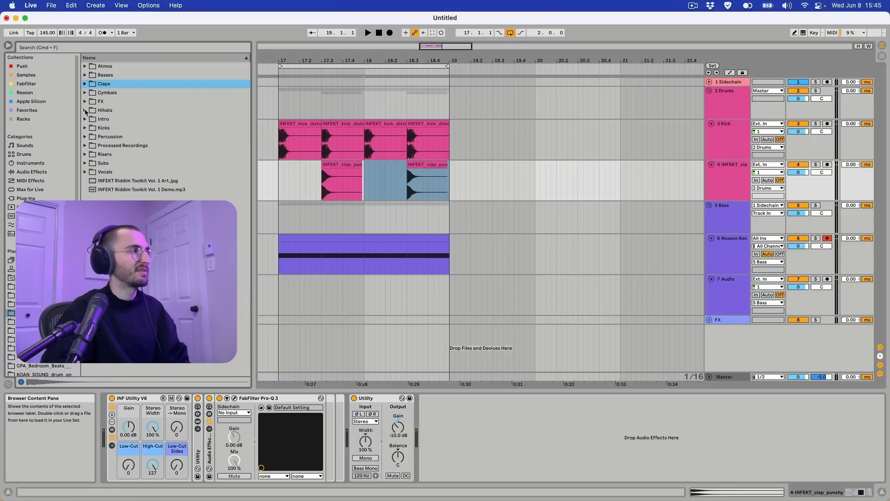
Add an audio track below the claps and place INFEKT_hihat_smooth from the Hihats folder on every beat of the loop
{"action": "left_click", "coordinate": [85, 110]}
{"action": "key", "text": "super+t"}
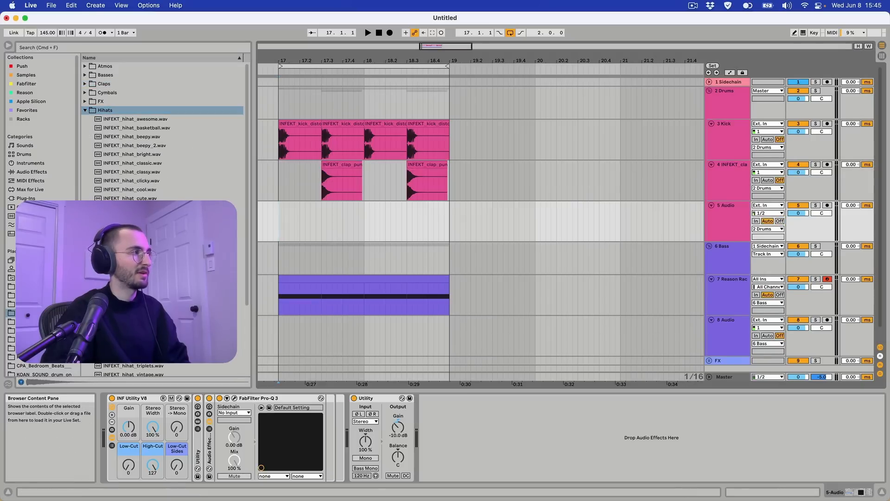
{"action": "left_click", "coordinate": [124, 199]}
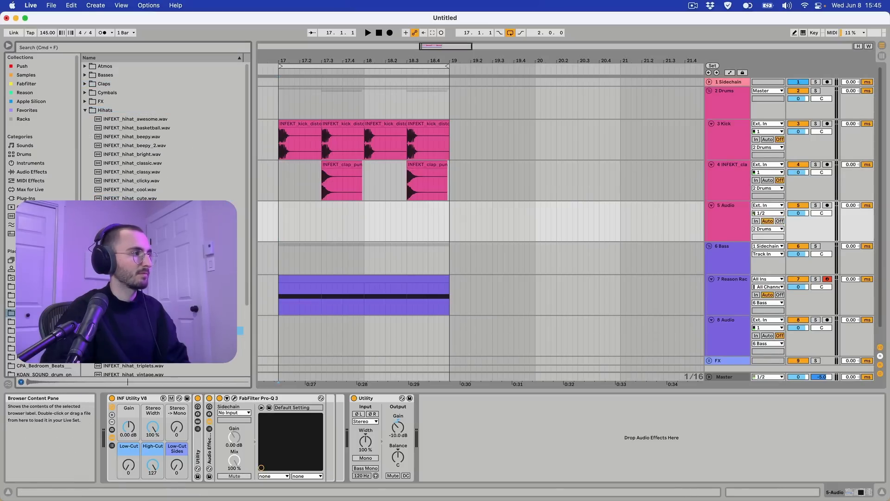
{"action": "left_click_drag", "start_coordinate": [125, 199], "coordinate": [283, 220]}
Play the drums together with the bass loop and open the bass track's Reason Rack Plugin beside the clips
{"action": "key", "text": "space"}
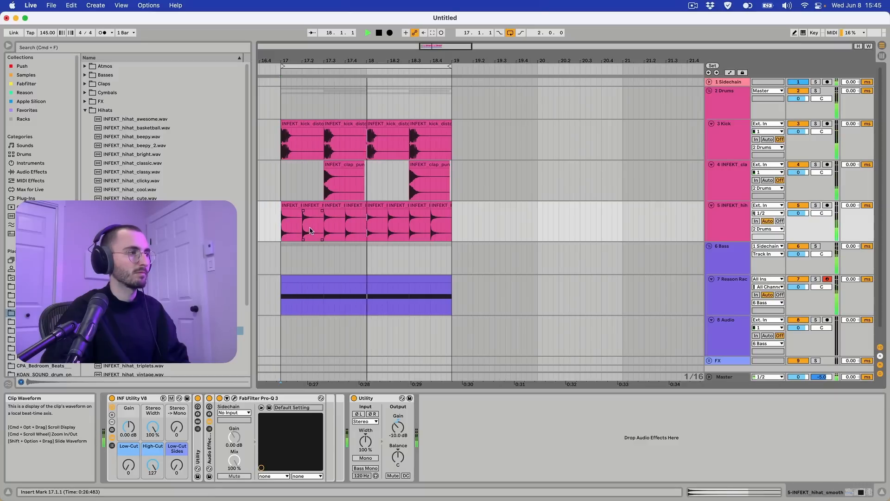
{"action": "scroll", "coordinate": [311, 231], "scroll_direction": "left", "scroll_amount": 2}
{"action": "scroll", "coordinate": [312, 231], "scroll_direction": "up", "scroll_amount": 3}
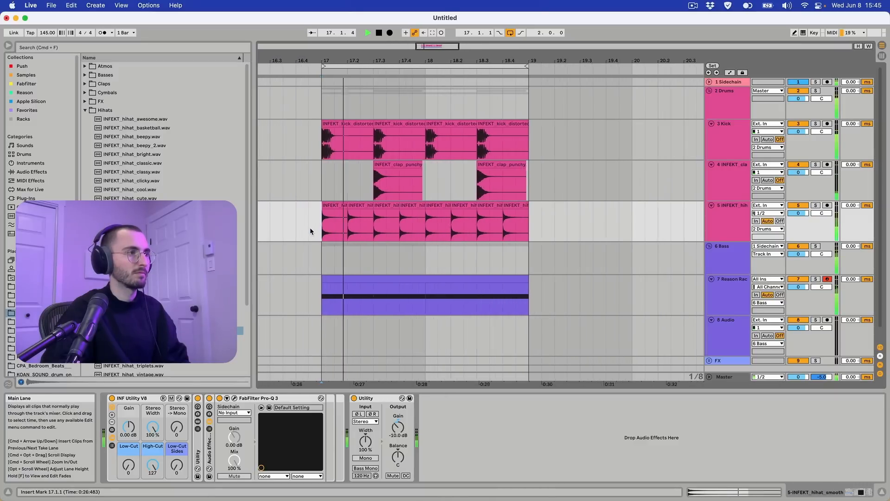
{"action": "left_click", "coordinate": [726, 297]}
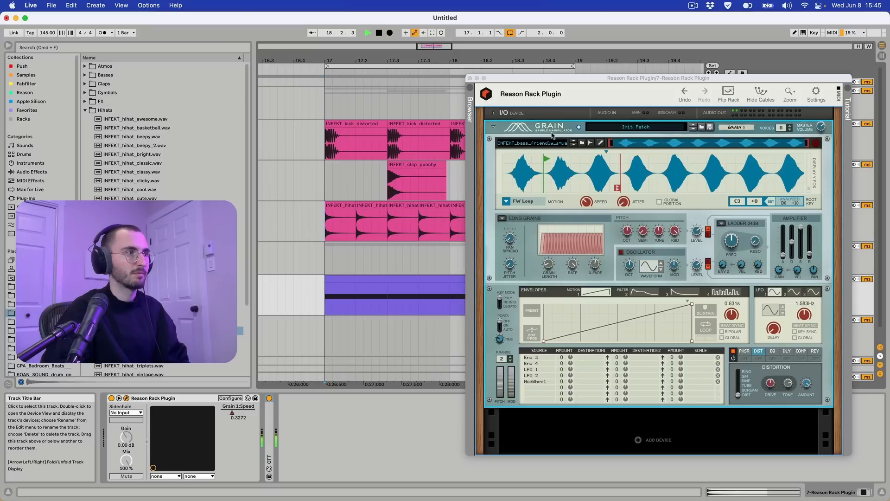
{"action": "key", "text": "space"}
{"action": "left_click_drag", "start_coordinate": [573, 108], "coordinate": [435, 106]}
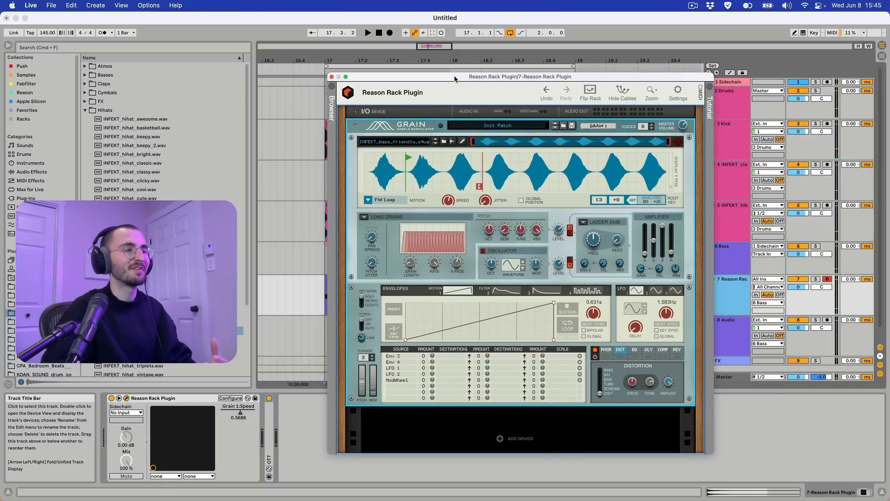
{"action": "left_click_drag", "start_coordinate": [454, 79], "coordinate": [604, 67]}
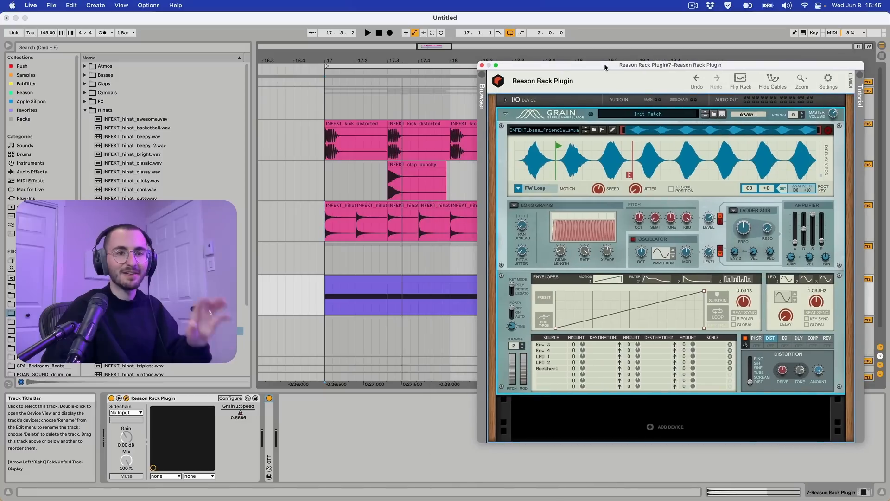
Duplicate the opening two beats of Grain speed automation, and reshape the opening section to rise to 1.0000 at 17.3 during playback
{"action": "key", "text": "a"}
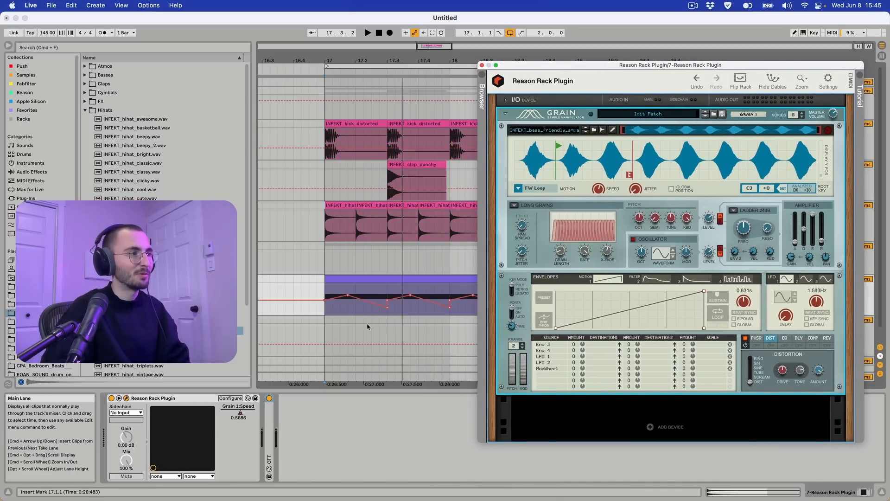
{"action": "left_click", "coordinate": [348, 297]}
{"action": "key", "text": "space"}
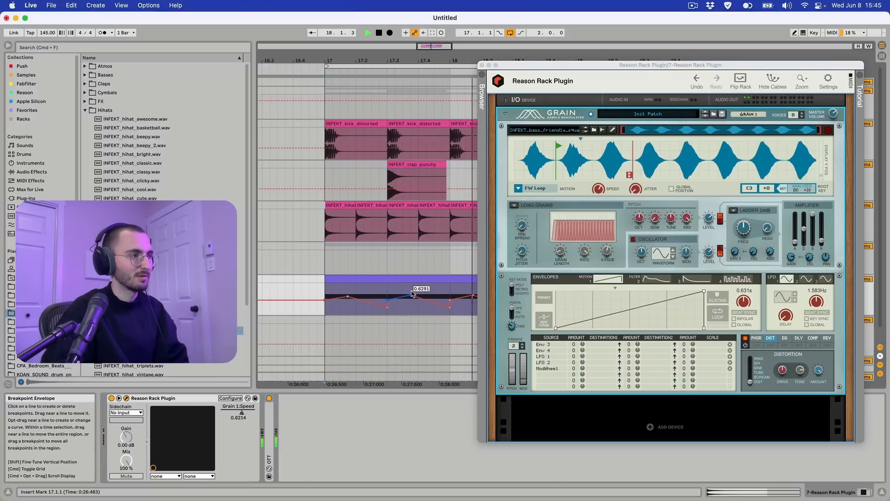
{"action": "left_click_drag", "start_coordinate": [387, 290], "coordinate": [326, 291]}
{"action": "key", "text": "super+d"}
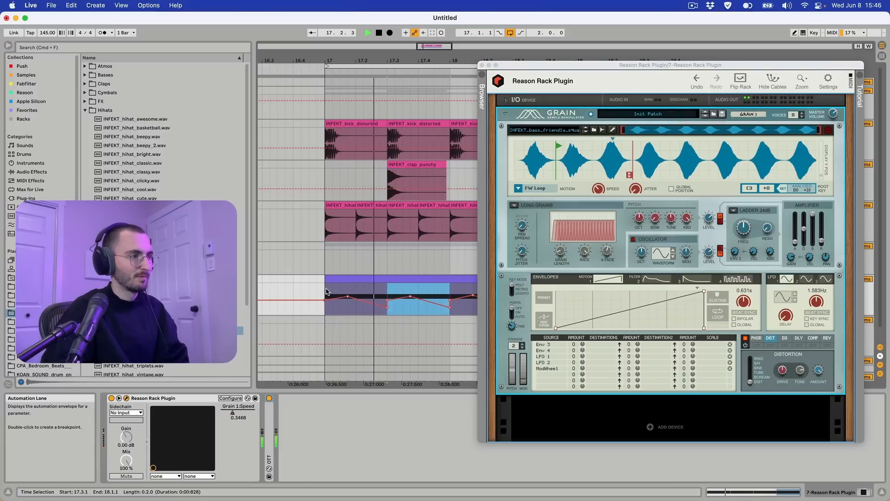
{"action": "key", "text": "super+d"}
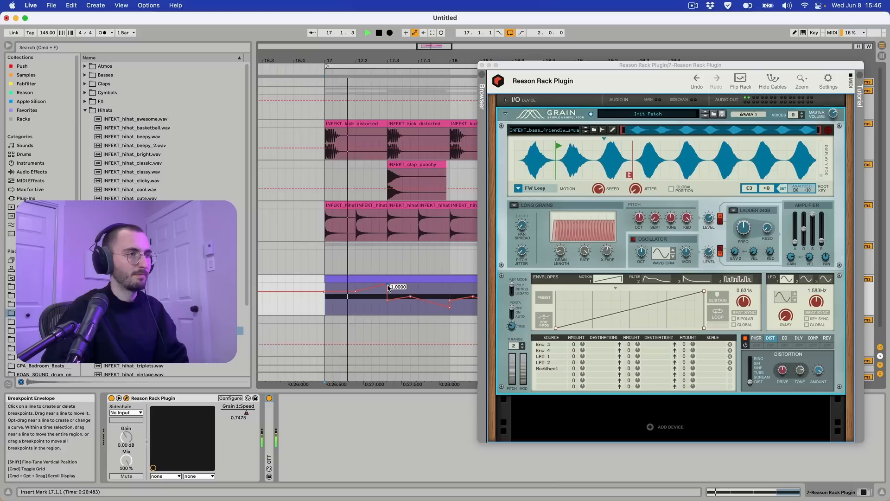
{"action": "key", "text": "space"}
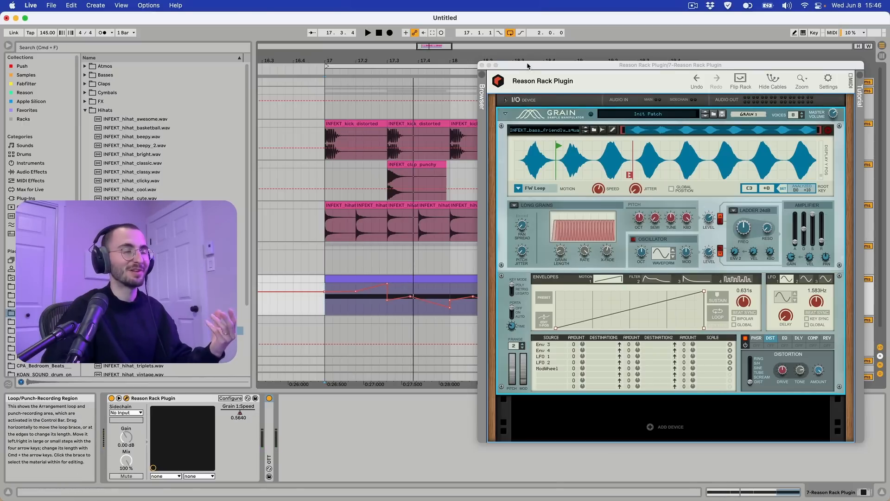
Move the plugin window clear of the tracks and play the loop from 17.1.1 to check the opening and second halves of the bass automation
{"action": "left_click_drag", "start_coordinate": [527, 67], "coordinate": [518, 351]}
{"action": "left_click_drag", "start_coordinate": [326, 308], "coordinate": [393, 307]}
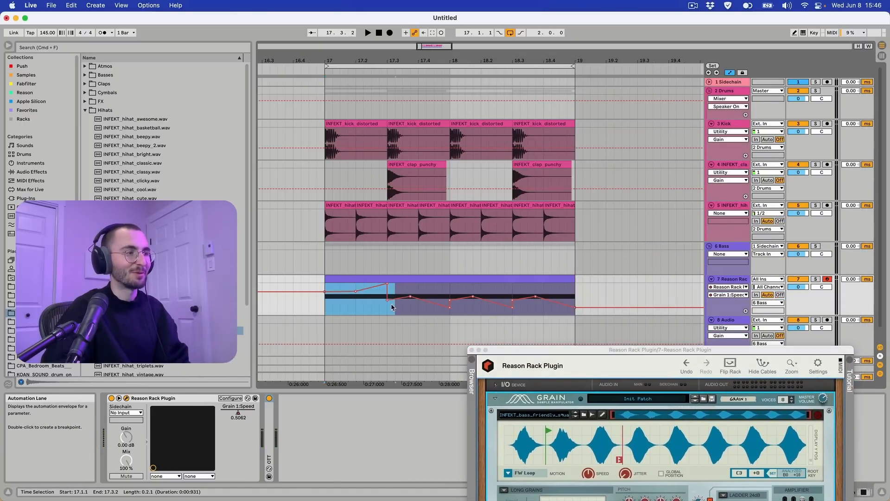
{"action": "left_click", "coordinate": [324, 308]}
{"action": "key", "text": "space"}
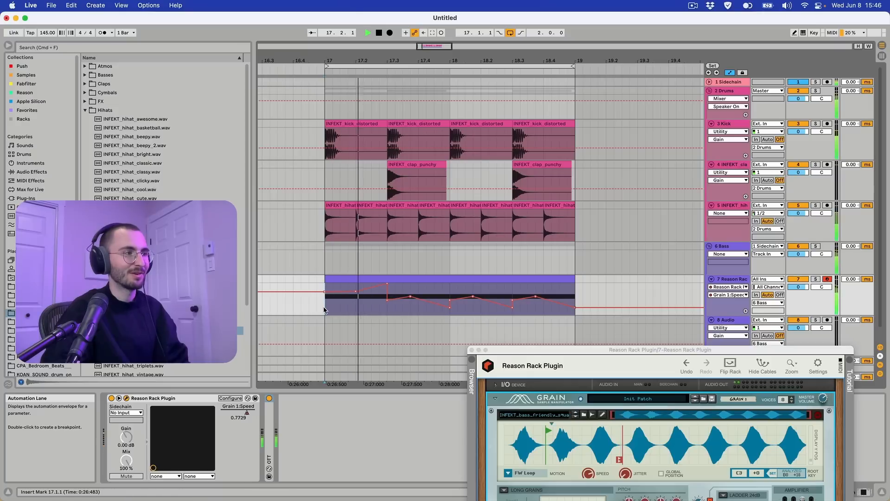
{"action": "left_click_drag", "start_coordinate": [389, 313], "coordinate": [435, 309]}
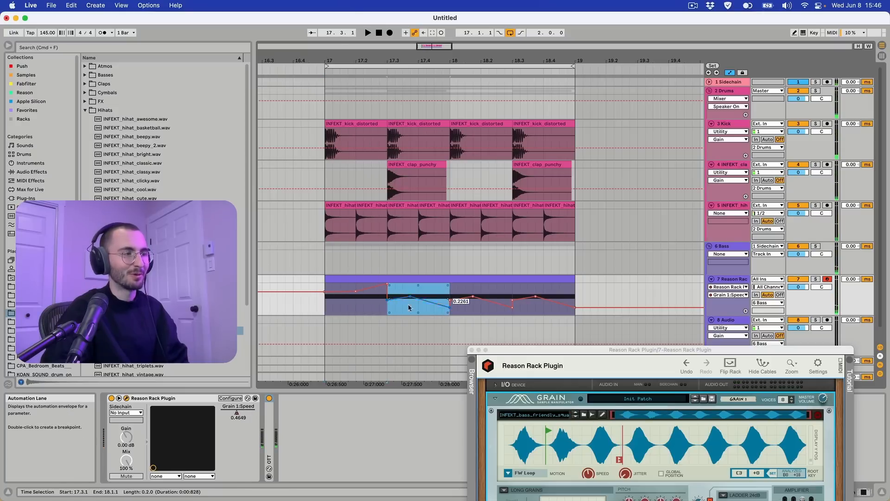
{"action": "left_click", "coordinate": [324, 309]}
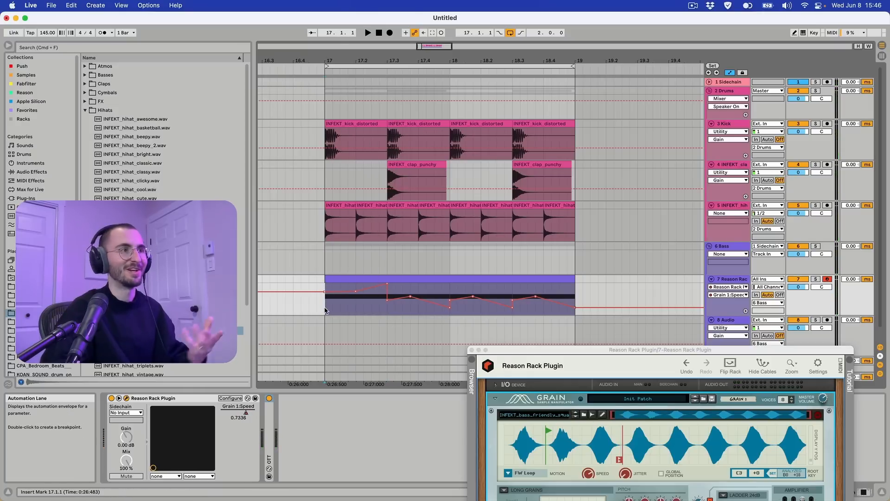
Duplicate the two-bar drum and bass loop from 19.1.1 to 21.1.1, and delete the copied bass clip on track 7
{"action": "left_click_drag", "start_coordinate": [324, 309], "coordinate": [568, 300]}
{"action": "key", "text": "super+d"}
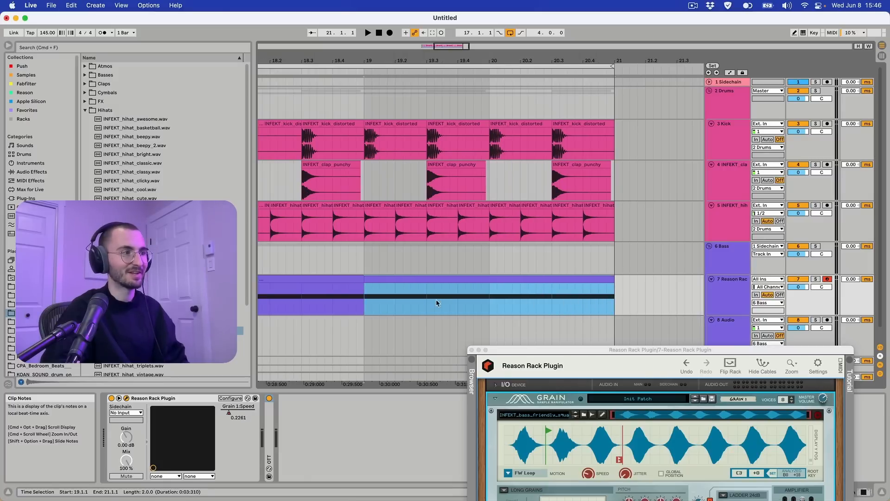
{"action": "key", "text": "Delete"}
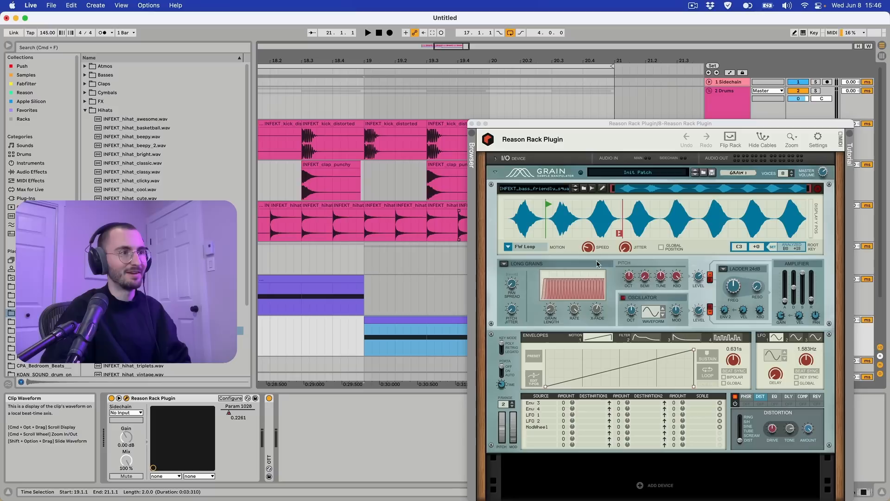
Check the duplicated bass track's automation, close its Reason Rack Plugin window and delete that duplicate track
{"action": "key", "text": "a"}
{"action": "scroll", "coordinate": [454, 232], "scroll_direction": "down", "scroll_amount": 1}
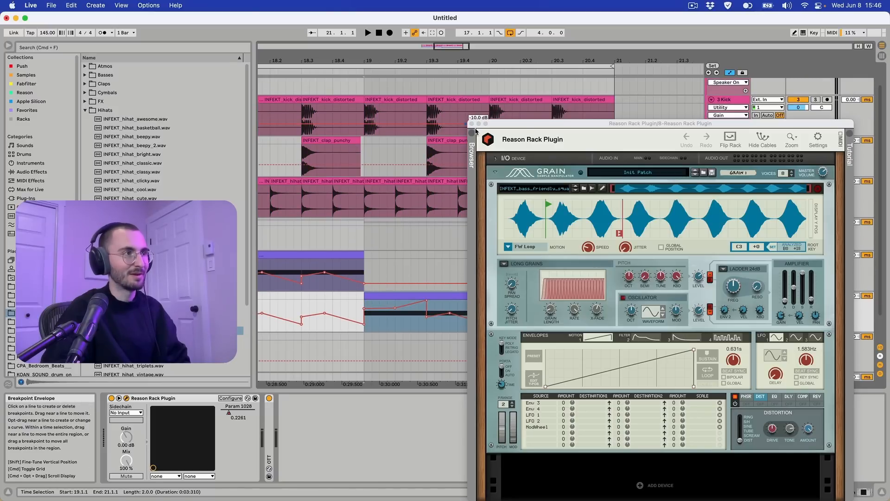
{"action": "left_click", "coordinate": [471, 124]}
{"action": "key", "text": "a"}
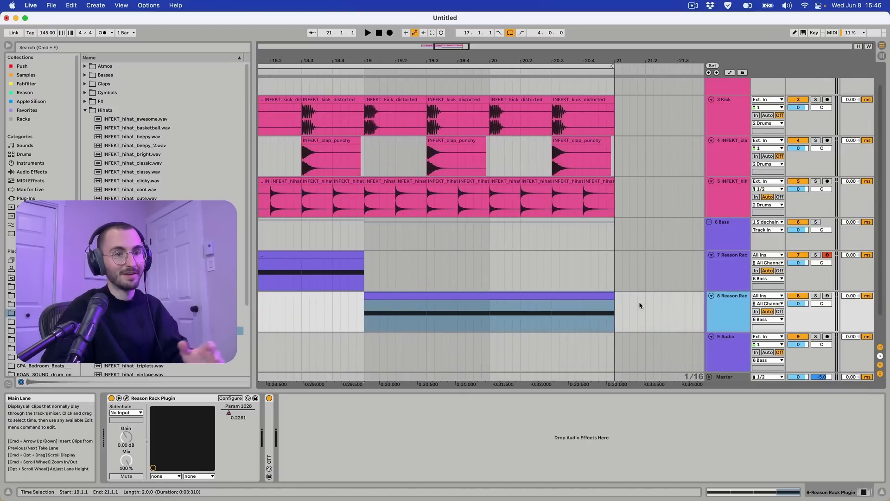
{"action": "key", "text": "Delete"}
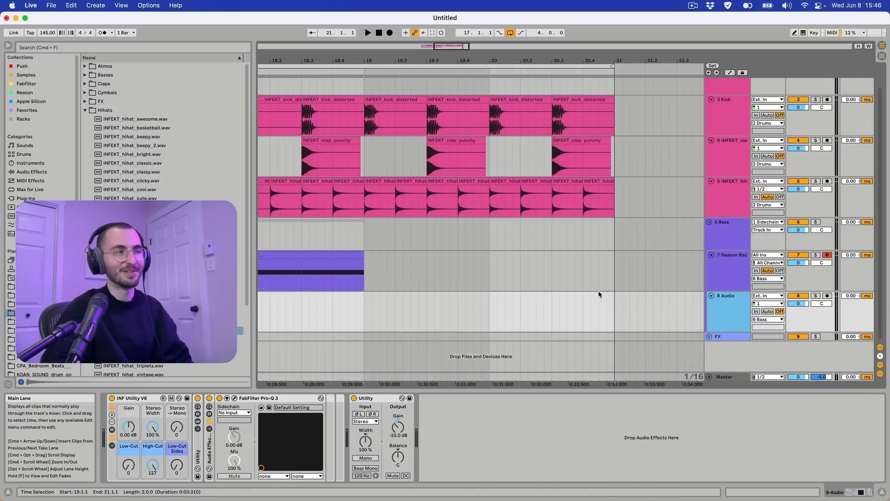
Set Grain's motion mode to Freeze in the original bass track's plugin and move the sample start marker through the waveform
{"action": "scroll", "coordinate": [463, 274], "scroll_direction": "left", "scroll_amount": 4}
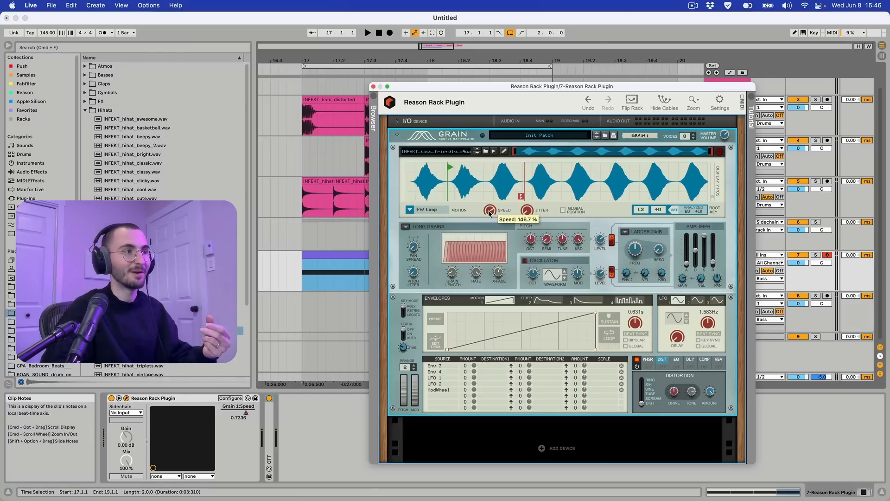
{"action": "left_click", "coordinate": [415, 213]}
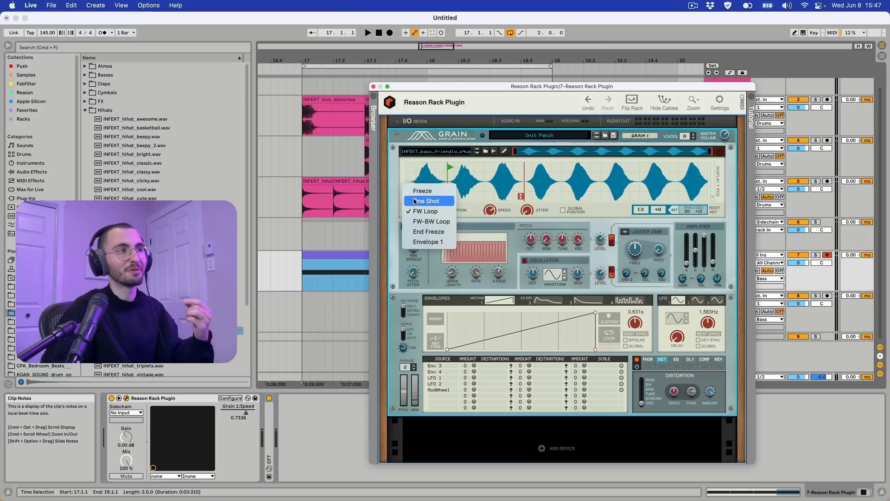
{"action": "left_click", "coordinate": [418, 196]}
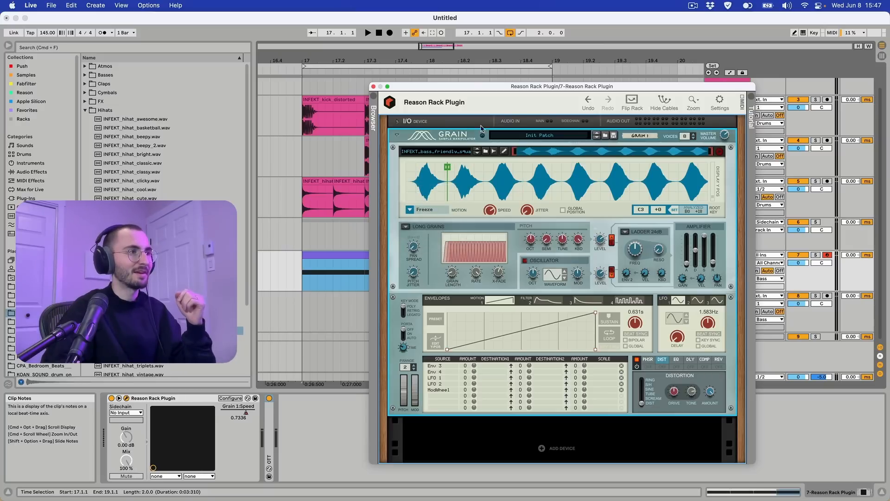
{"action": "mouse_move", "coordinate": [448, 170]}
{"action": "left_mouse_down"}
{"action": "mouse_move", "coordinate": [478, 170]}
{"action": "mouse_move", "coordinate": [454, 172]}
{"action": "left_mouse_up"}
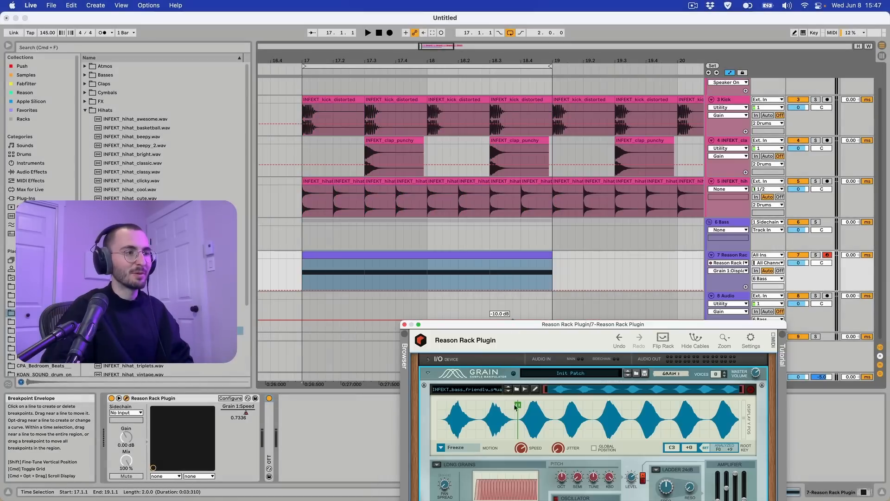
{"action": "mouse_move", "coordinate": [516, 421]}
{"action": "left_mouse_down"}
{"action": "mouse_move", "coordinate": [558, 429]}
{"action": "mouse_move", "coordinate": [527, 426]}
{"action": "left_mouse_up"}
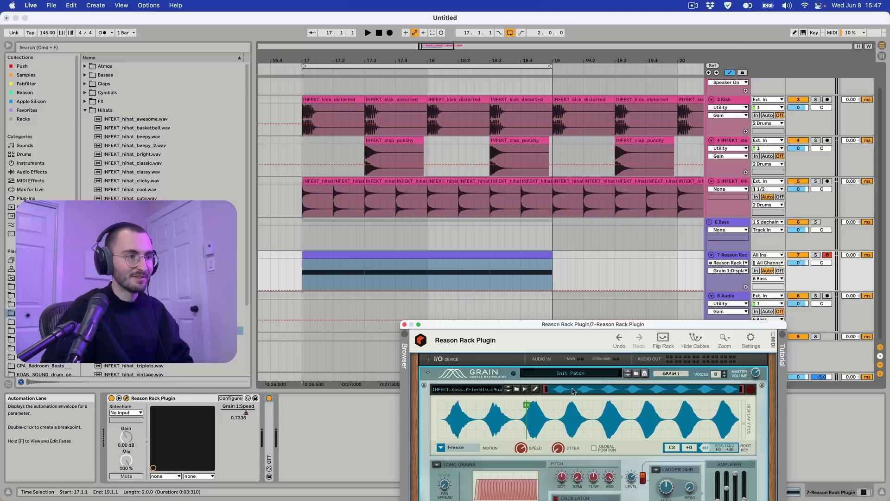
{"action": "left_click_drag", "start_coordinate": [528, 412], "coordinate": [530, 413]}
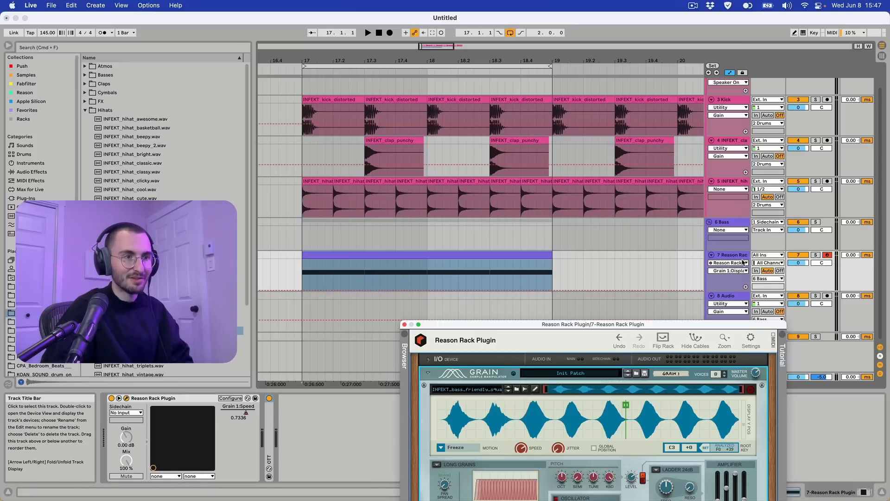
Look up the Grain display automation, add Grain's Start Position to the device's configured parameters, and set it to about 0.4658
{"action": "left_click", "coordinate": [739, 271]}
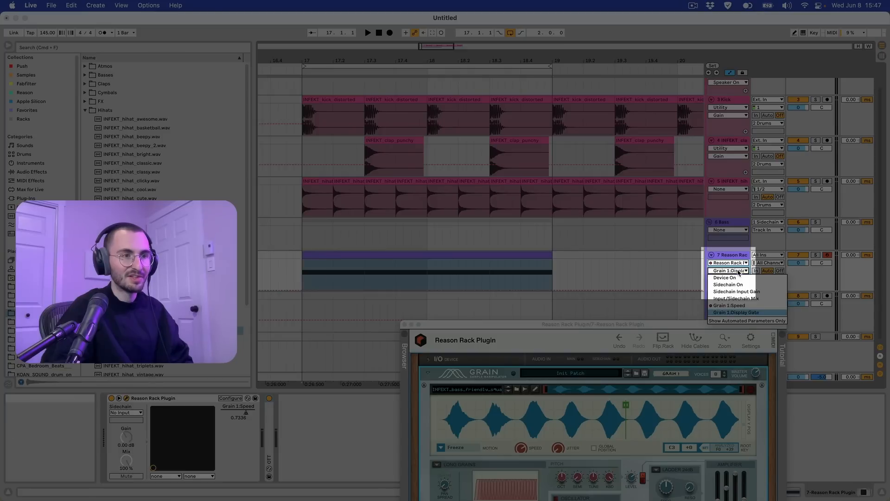
{"action": "left_click", "coordinate": [736, 312]}
{"action": "mouse_move", "coordinate": [585, 420]}
{"action": "left_mouse_down"}
{"action": "mouse_move", "coordinate": [511, 425]}
{"action": "mouse_move", "coordinate": [555, 422]}
{"action": "left_mouse_up"}
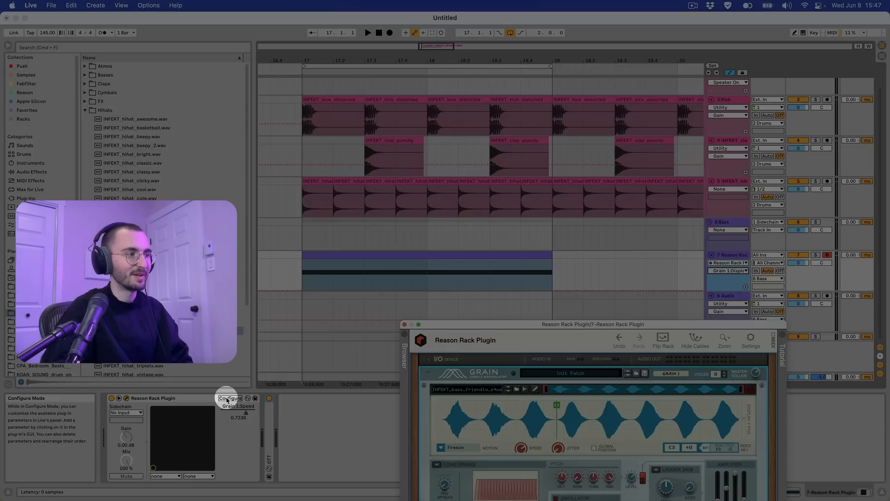
{"action": "left_click", "coordinate": [228, 398]}
{"action": "left_click_drag", "start_coordinate": [507, 412], "coordinate": [580, 412]}
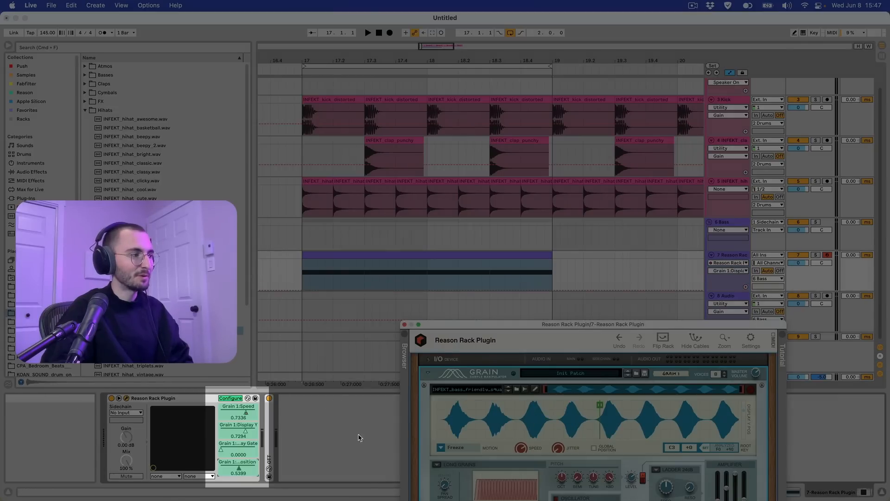
{"action": "left_click", "coordinate": [228, 399]}
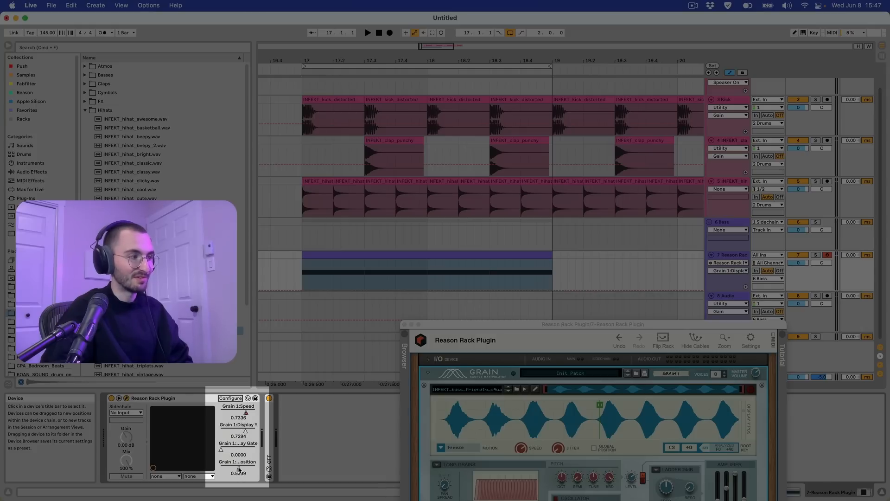
{"action": "mouse_move", "coordinate": [248, 468]}
{"action": "left_mouse_down"}
{"action": "mouse_move", "coordinate": [229, 468]}
{"action": "mouse_move", "coordinate": [236, 468]}
{"action": "left_mouse_up"}
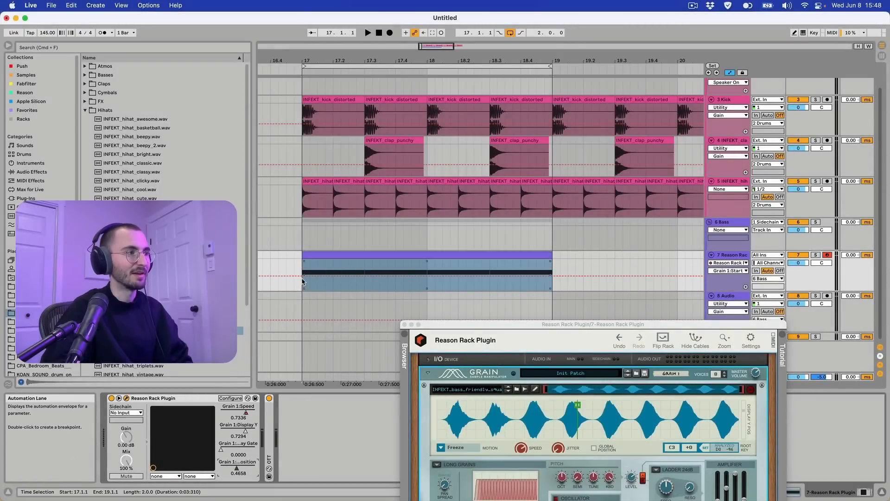
Group the Reason Rack Plugin into an Instrument Rack, map Grain's Start Position to Macro 1 and test the macro
{"action": "left_click", "coordinate": [196, 400]}
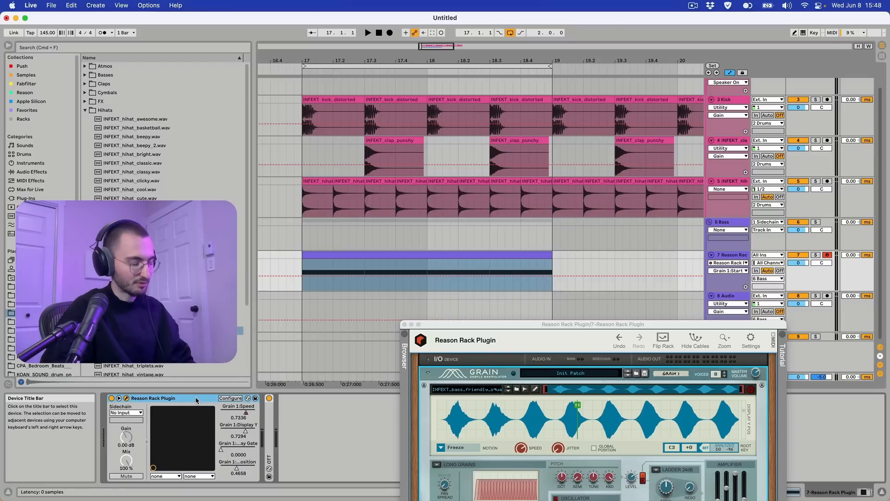
{"action": "key", "text": "super+g"}
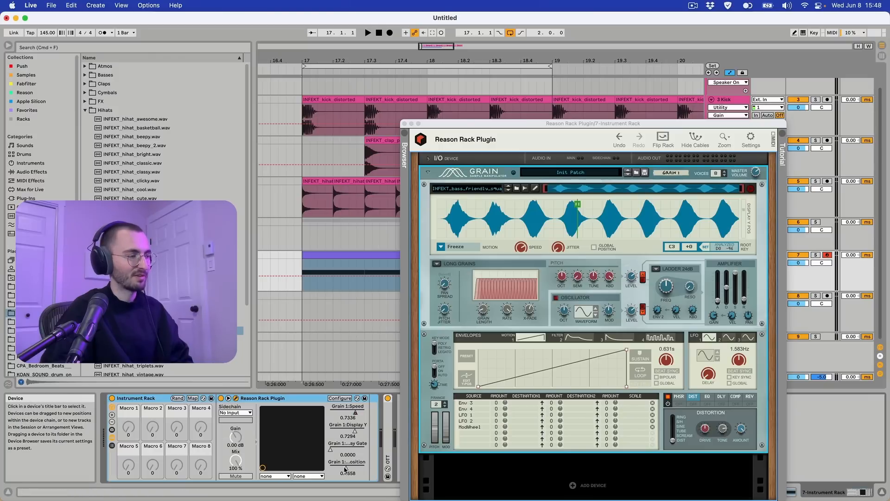
{"action": "right_click", "coordinate": [346, 469]}
{"action": "left_click", "coordinate": [376, 359]}
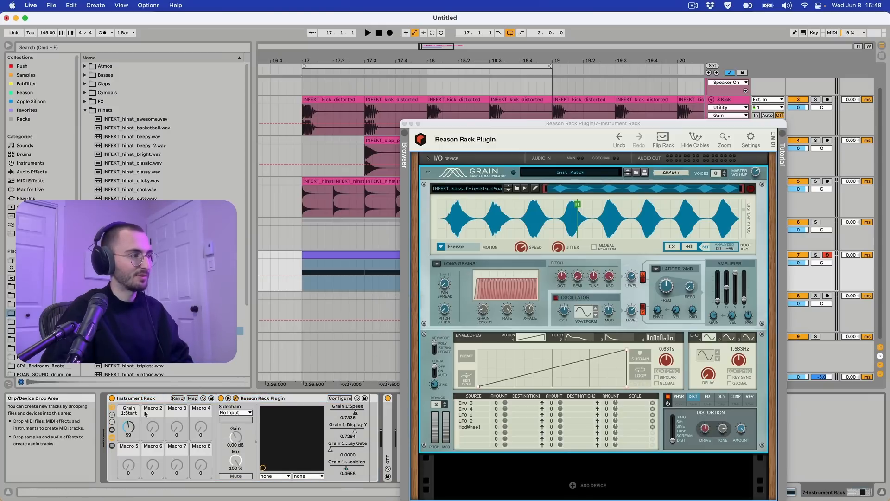
{"action": "left_click_drag", "start_coordinate": [128, 426], "coordinate": [128, 399]}
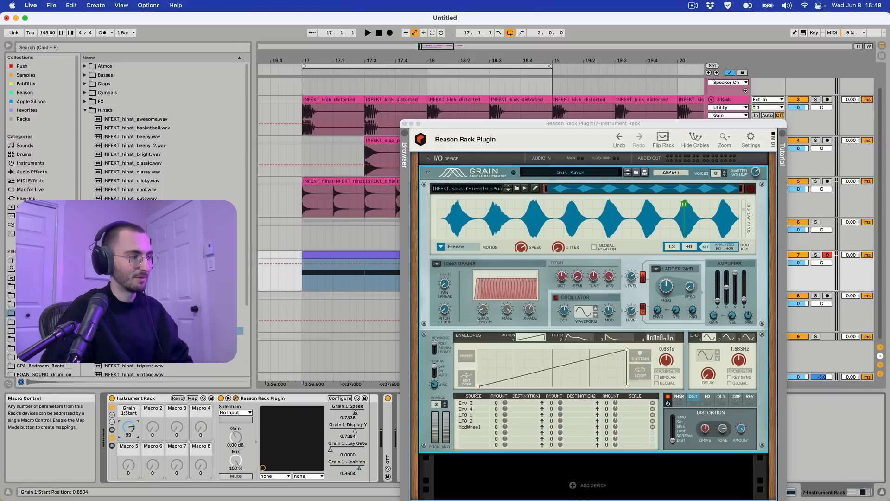
Rename the mapped macro as Position and reduce the rack to a single visible macro
{"action": "left_click", "coordinate": [129, 411]}
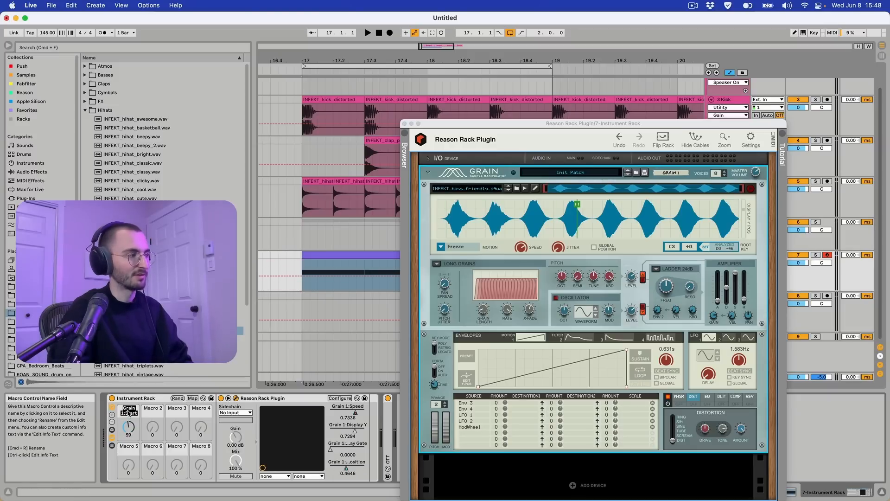
{"action": "left_click", "coordinate": [112, 421]}
{"action": "left_click", "coordinate": [112, 421]}
{"action": "left_click", "coordinate": [111, 421]}
{"action": "left_click", "coordinate": [112, 422]}
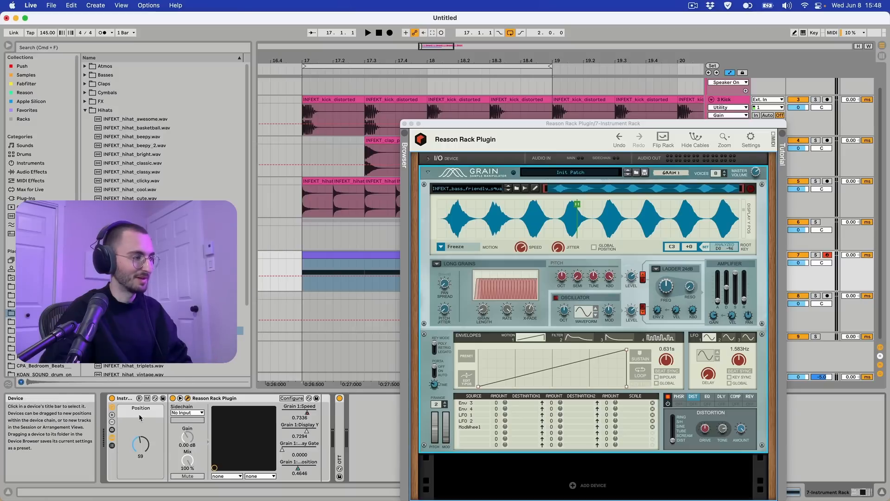
Try a Position automation ramp on the bass clip from 17.1 up to 17.2
{"action": "left_click", "coordinate": [310, 277]}
{"action": "left_click_drag", "start_coordinate": [333, 275], "coordinate": [332, 268]}
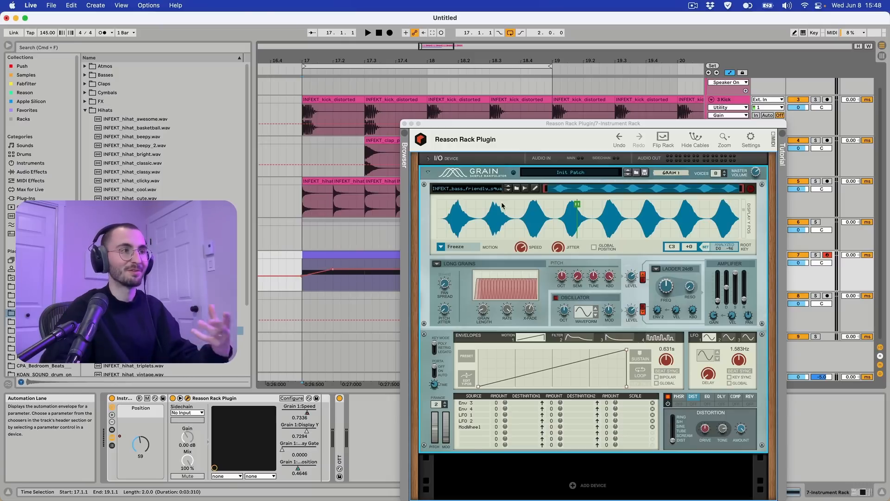
{"action": "left_click", "coordinate": [574, 206]}
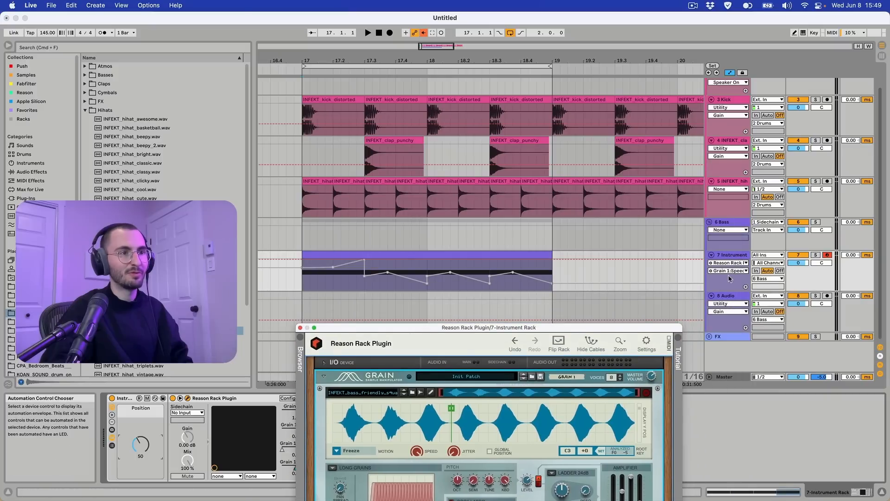
Clear the Grain 1:Speed automation from the bass track and move the plugin window away from the device chain
{"action": "right_click", "coordinate": [730, 271]}
{"action": "left_click", "coordinate": [770, 304]}
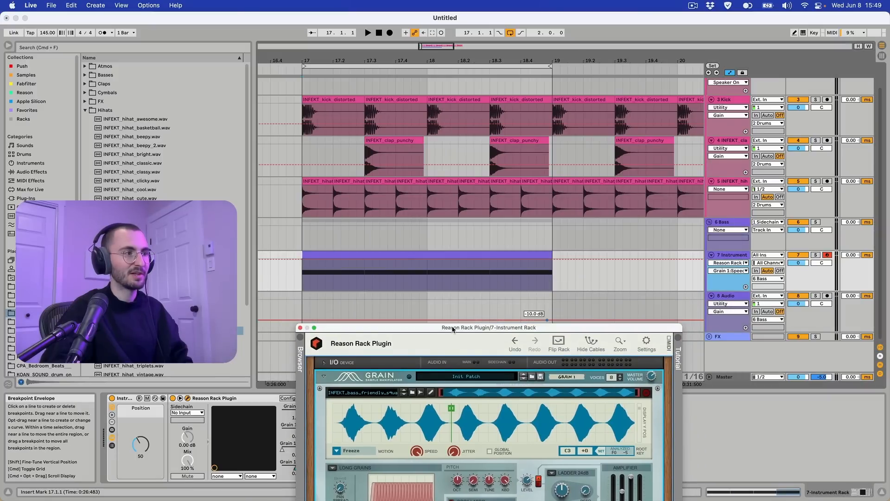
{"action": "left_click_drag", "start_coordinate": [453, 328], "coordinate": [627, 74]}
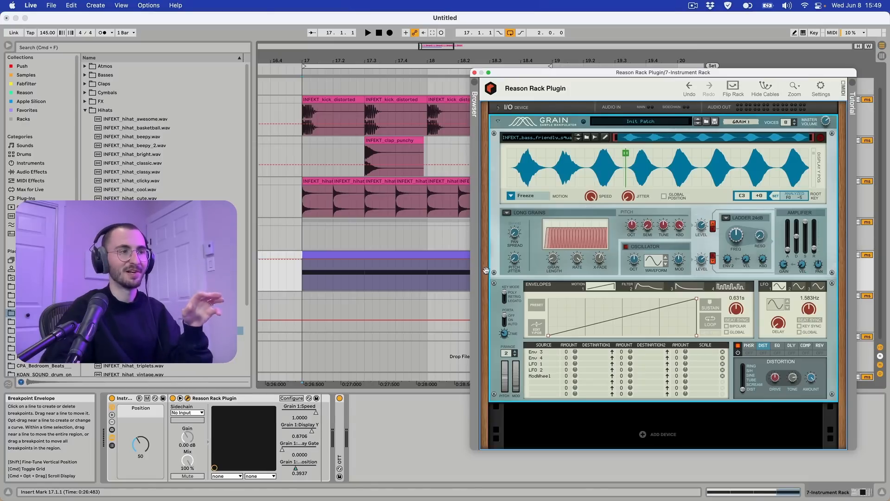
Lower the Position macro, automate it to rise from 17.1 to about 70 at 17.2, and adjust both breakpoints during playback
{"action": "left_click_drag", "start_coordinate": [140, 444], "coordinate": [141, 438]}
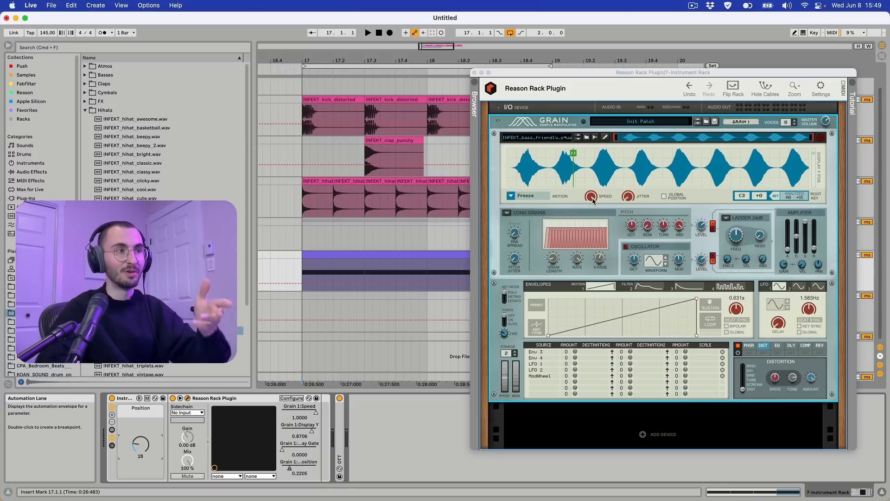
{"action": "left_click_drag", "start_coordinate": [153, 440], "coordinate": [153, 434]}
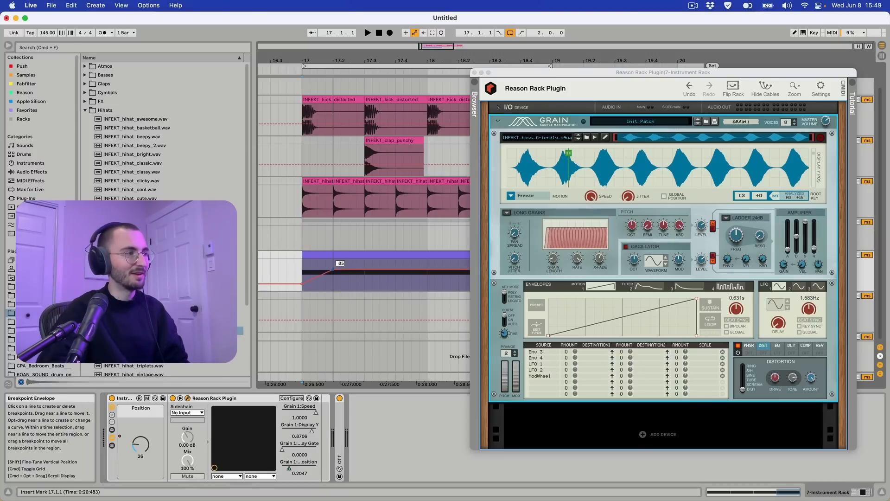
{"action": "left_click_drag", "start_coordinate": [337, 271], "coordinate": [335, 274]}
{"action": "key", "text": "space"}
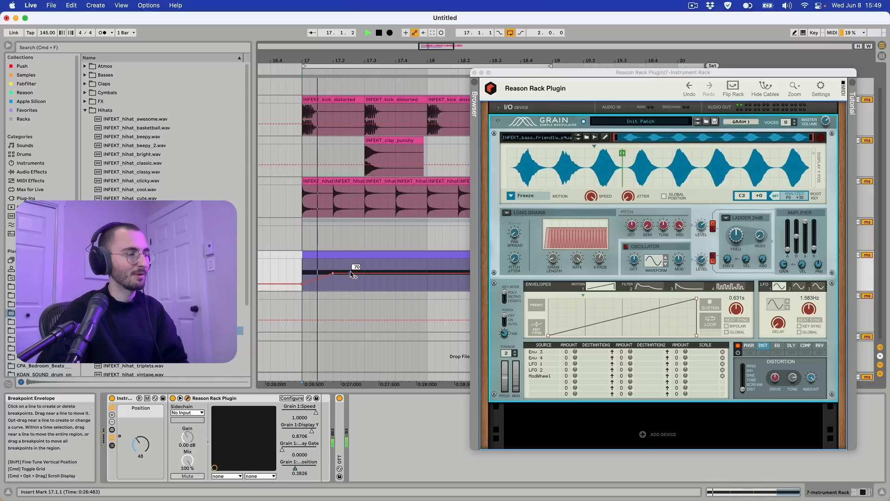
{"action": "left_click_drag", "start_coordinate": [333, 274], "coordinate": [333, 273]}
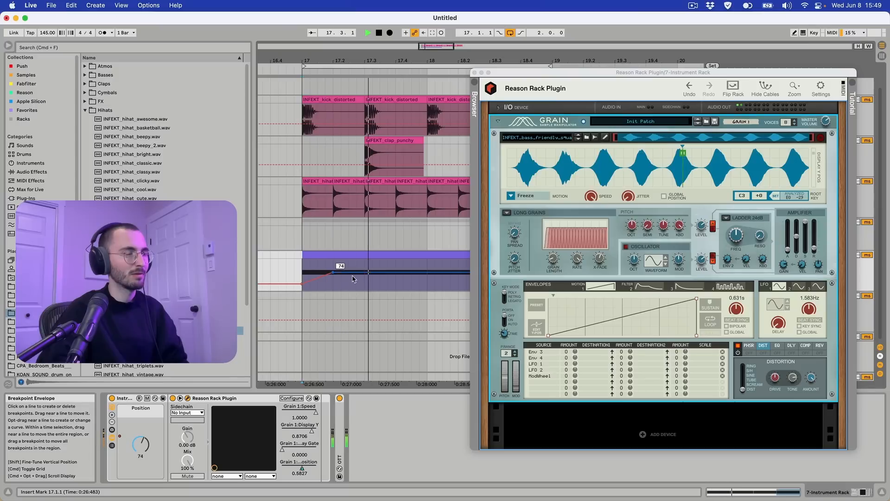
{"action": "left_click_drag", "start_coordinate": [300, 285], "coordinate": [300, 282]}
{"action": "key", "text": "space"}
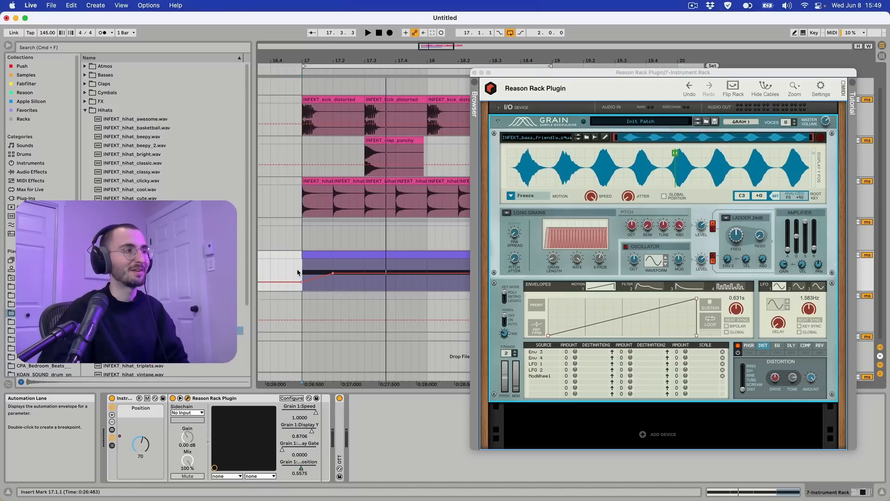
Audition the bass with its Position ramp against the drum loop and close the plugin window
{"action": "key", "text": "space"}
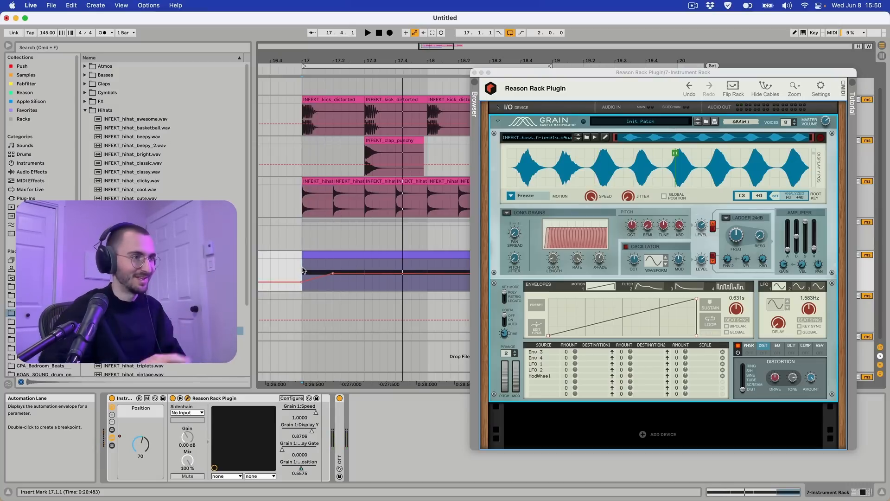
{"action": "key", "text": "space"}
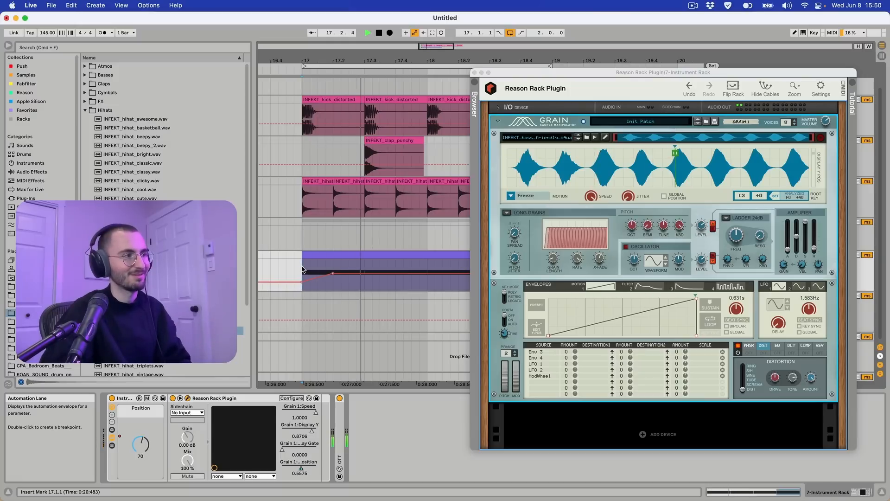
{"action": "key", "text": "space"}
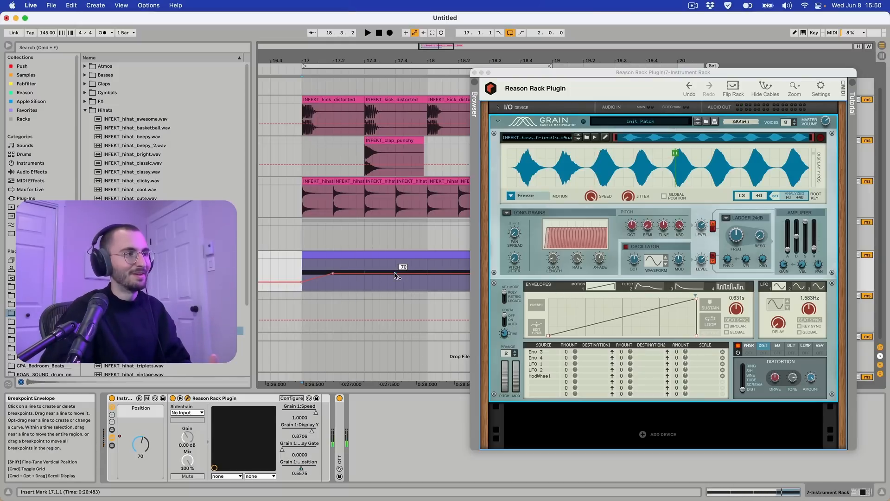
{"action": "left_click", "coordinate": [474, 73]}
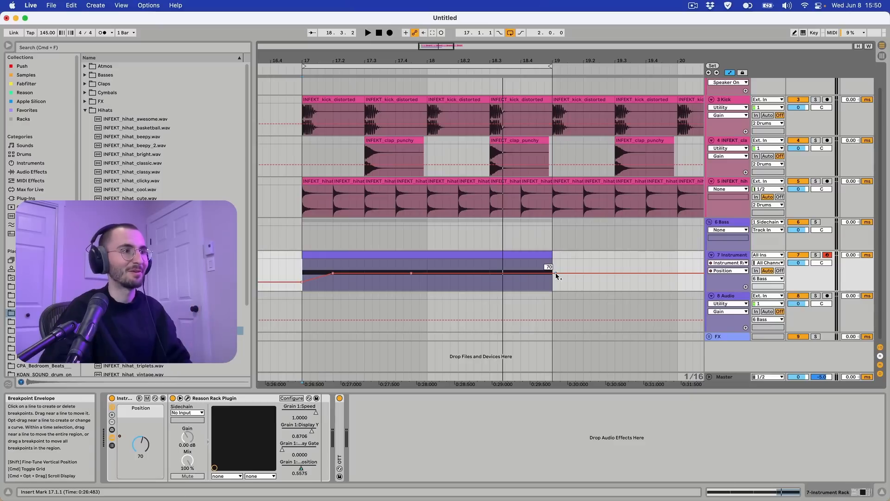
Try extra Position breakpoints through the rest of the bass clip, raising the clip-end point to about 81
{"action": "left_click_drag", "start_coordinate": [552, 276], "coordinate": [552, 279]}
{"action": "left_click", "coordinate": [410, 286]}
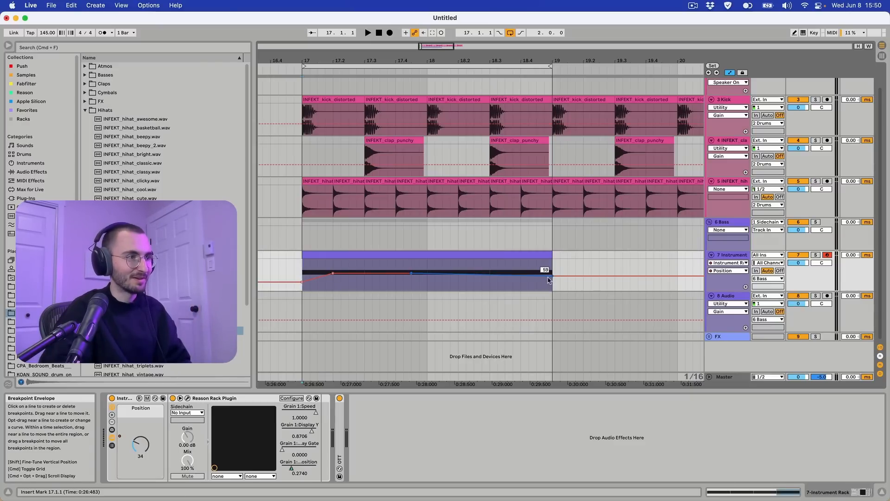
{"action": "key", "text": "space"}
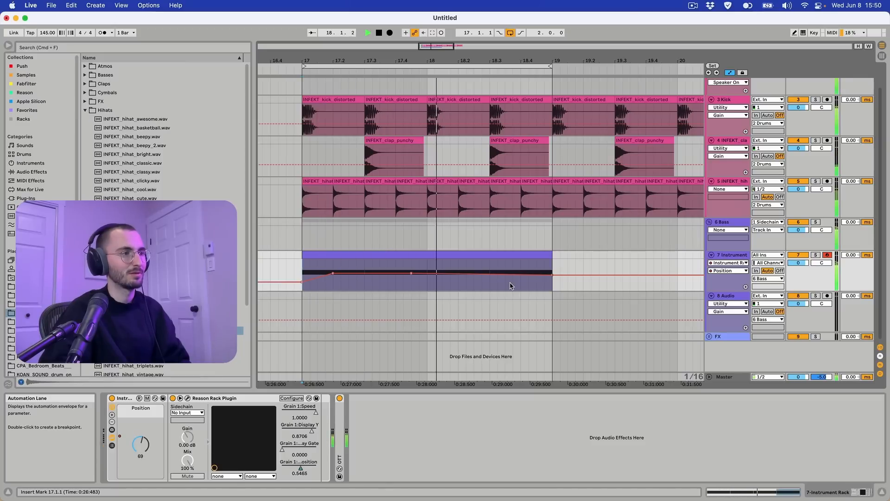
{"action": "left_click", "coordinate": [475, 274]}
{"action": "left_click_drag", "start_coordinate": [552, 275], "coordinate": [552, 271]}
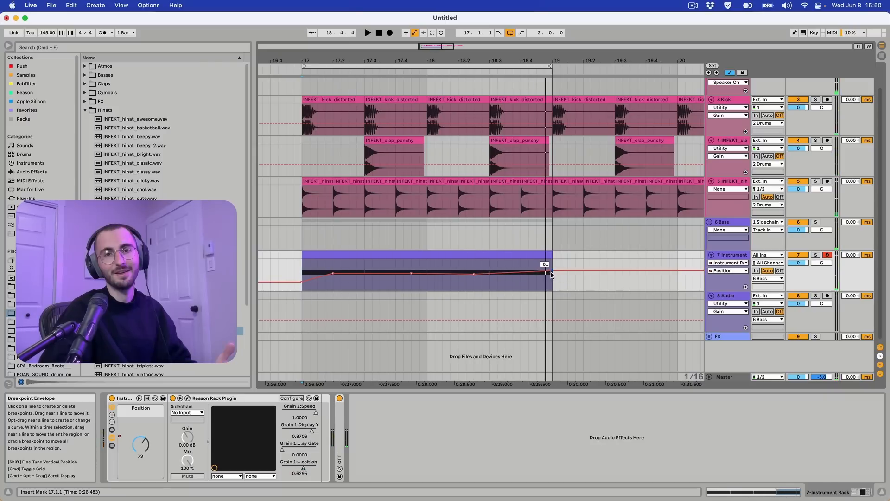
Expose Grain's Rate for automation, draw a dip at 17.2 that climbs back to 1.0 just after 18, and audition it
{"action": "left_click", "coordinate": [188, 398]}
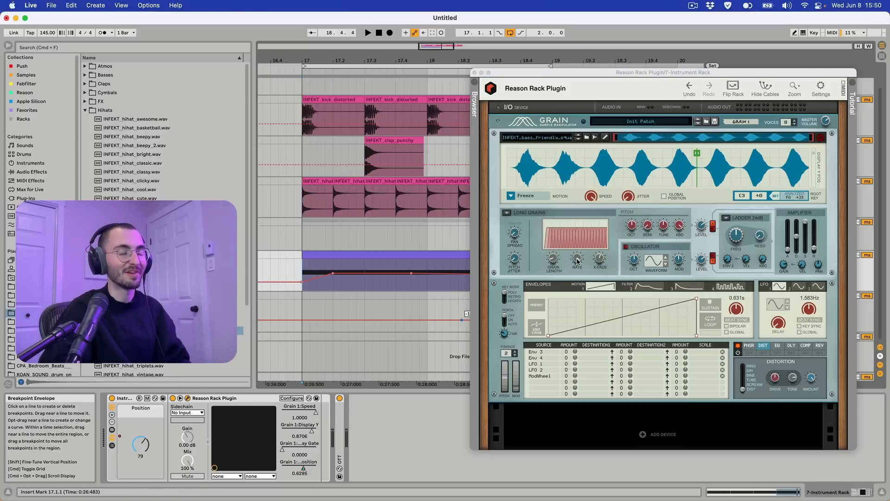
{"action": "left_click_drag", "start_coordinate": [577, 257], "coordinate": [577, 253]}
{"action": "left_click", "coordinate": [368, 260]}
{"action": "left_click_drag", "start_coordinate": [403, 260], "coordinate": [435, 259]}
{"action": "key", "text": "space"}
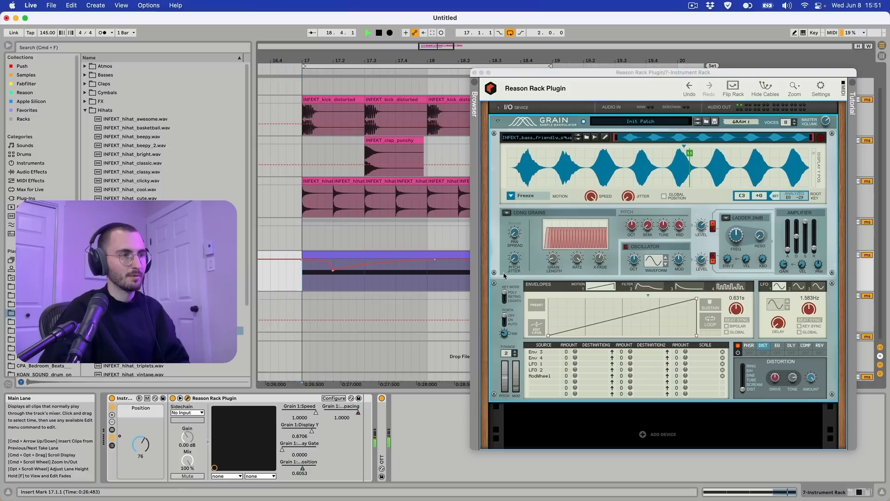
Set Grain's pitchbend range to 12 and bring up the Pitch Bend automation on the bass track
{"action": "left_click", "coordinate": [505, 355]}
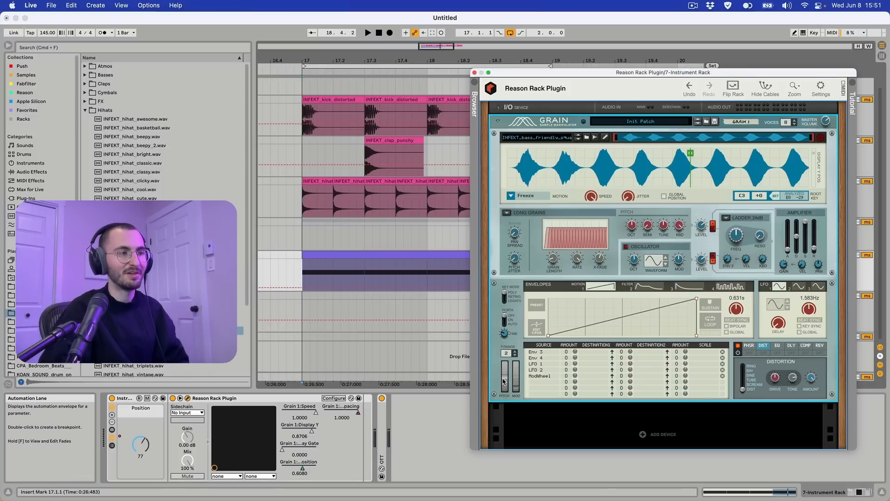
{"action": "left_click_drag", "start_coordinate": [504, 381], "coordinate": [506, 374]}
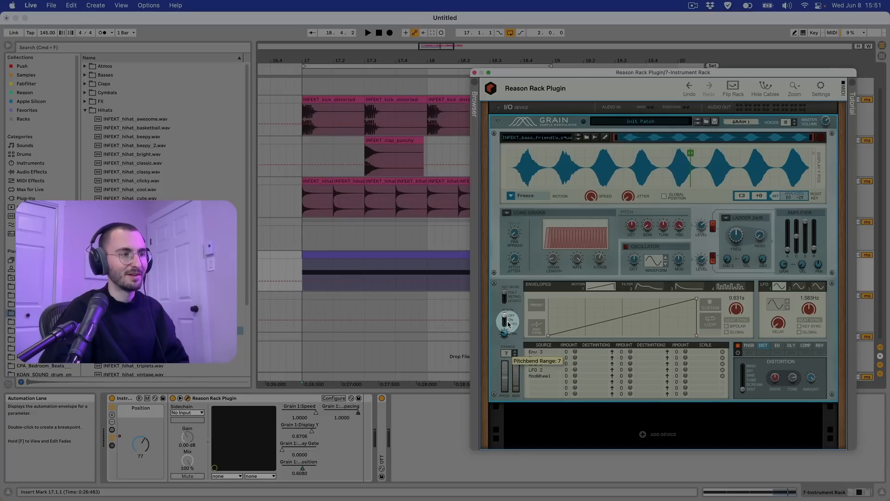
{"action": "left_click_drag", "start_coordinate": [510, 321], "coordinate": [504, 319]}
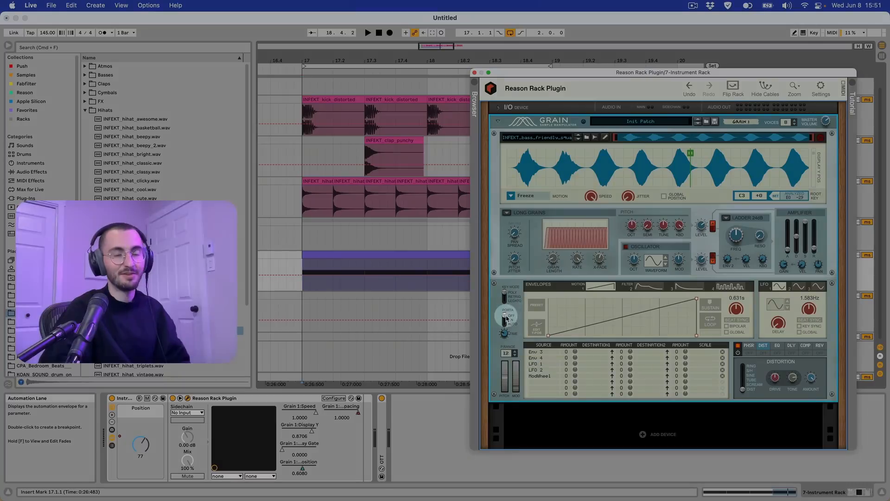
{"action": "left_click", "coordinate": [504, 388]}
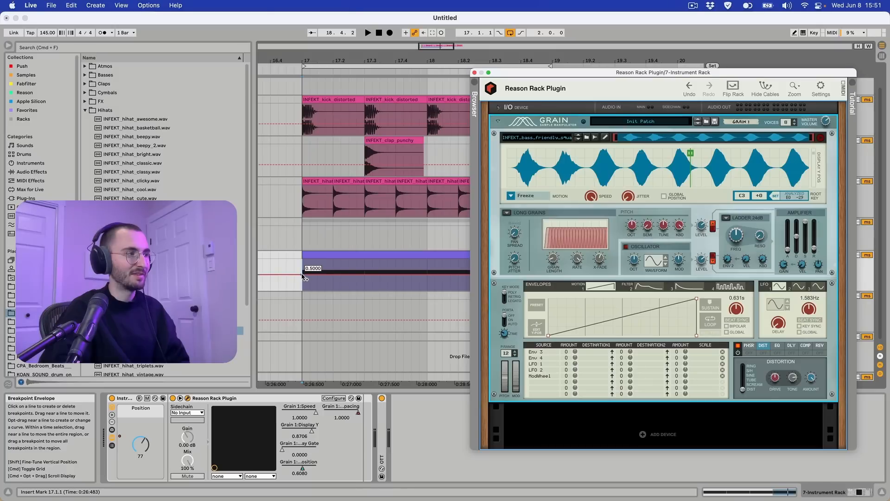
Automate Pitch Bend from about 0.62 at 17.1 down to about 0.5 at 17.3, with rises just after 18 and at the clip end
{"action": "left_click", "coordinate": [317, 277]}
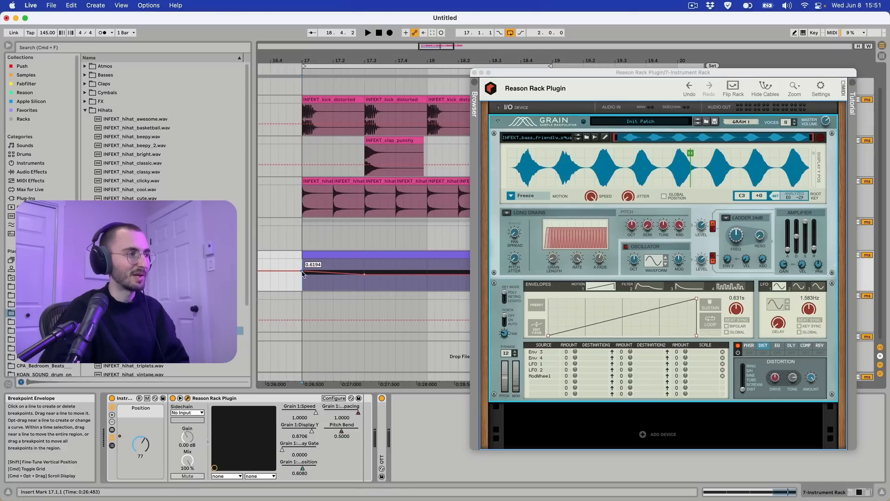
{"action": "key", "text": "space"}
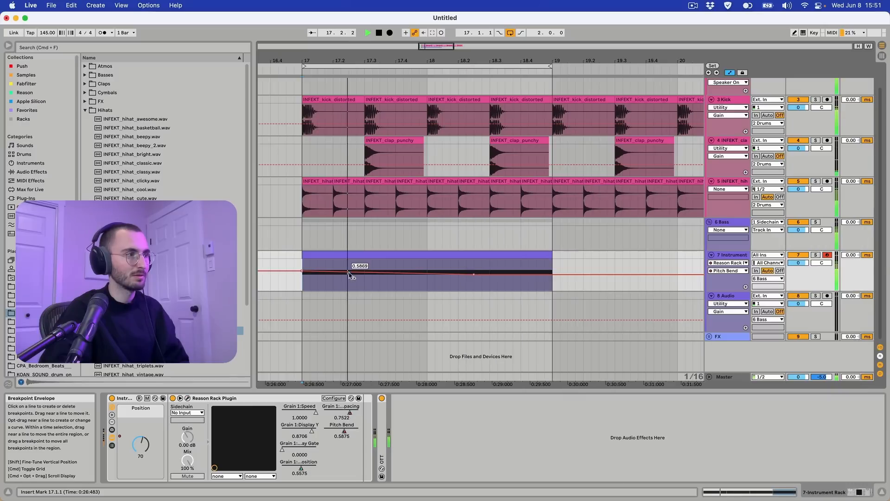
{"action": "left_click_drag", "start_coordinate": [365, 272], "coordinate": [364, 275]}
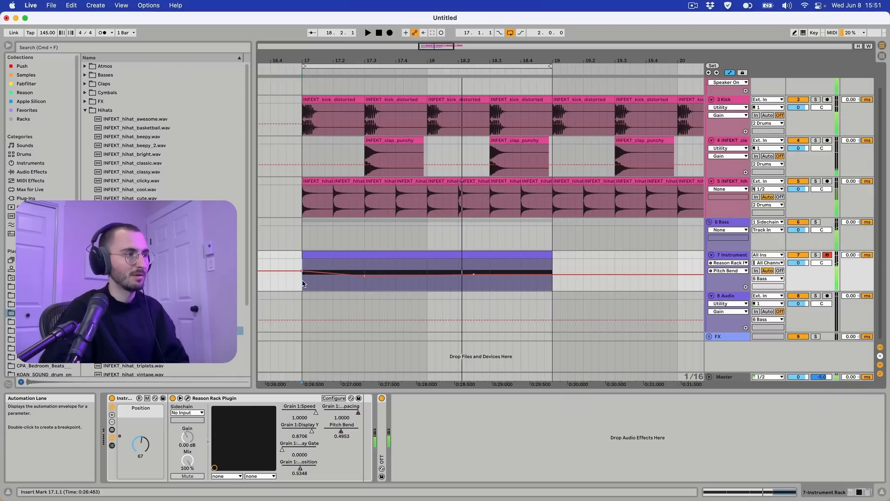
{"action": "key", "text": "space"}
{"action": "key", "text": "space"}
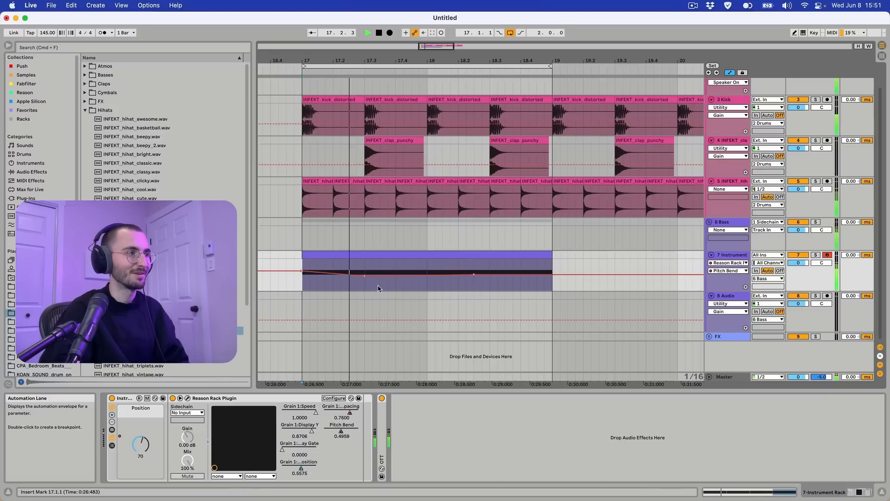
{"action": "mouse_move", "coordinate": [435, 273]}
{"action": "left_mouse_down"}
{"action": "mouse_move", "coordinate": [436, 263]}
{"action": "mouse_move", "coordinate": [435, 271]}
{"action": "left_mouse_up"}
{"action": "left_click_drag", "start_coordinate": [551, 276], "coordinate": [552, 272]}
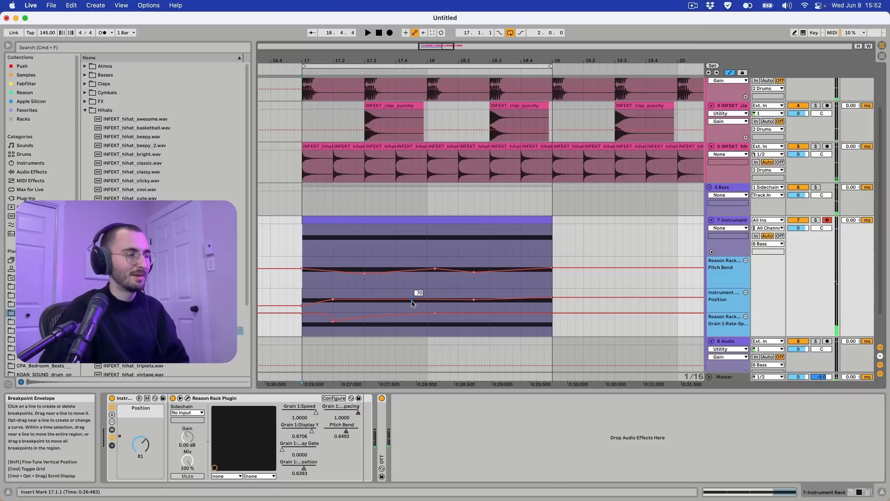
Delete the Position breakpoints after 17.2, audition the loop, and remove the Pitch Bend dip between 18.2 and 18.3
{"action": "left_click", "coordinate": [410, 300]}
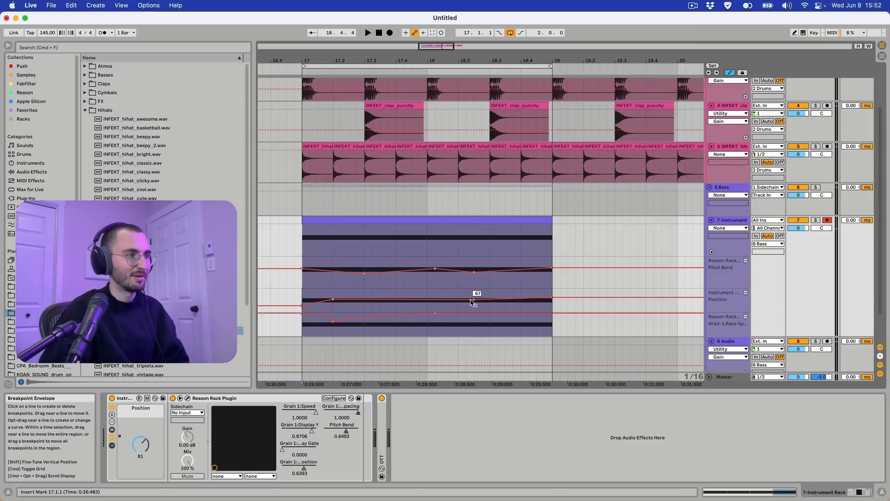
{"action": "left_click", "coordinate": [552, 298]}
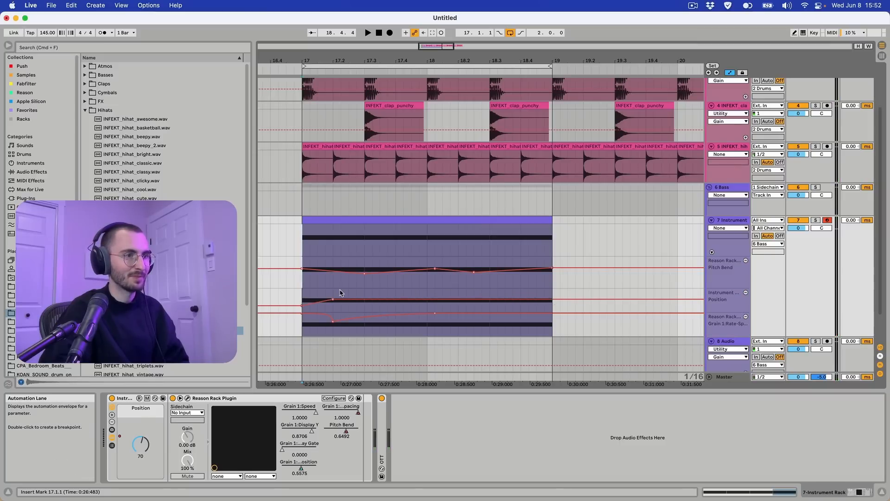
{"action": "left_click", "coordinate": [301, 299]}
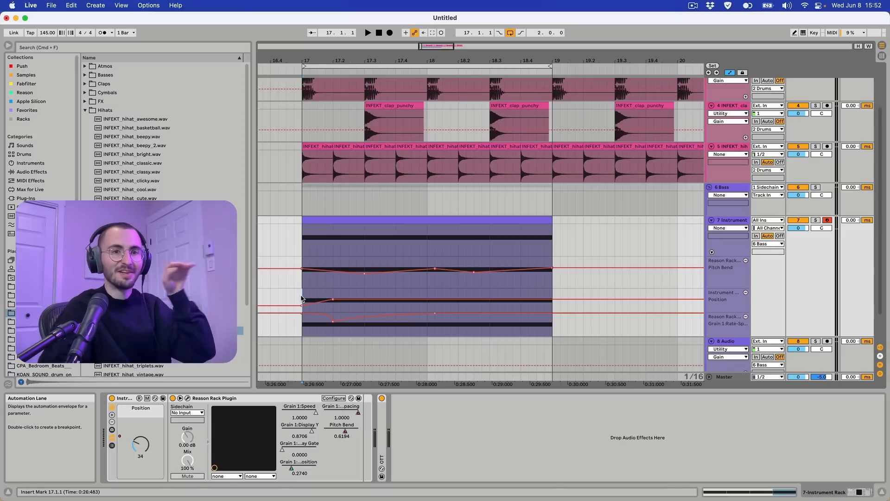
{"action": "key", "text": "space"}
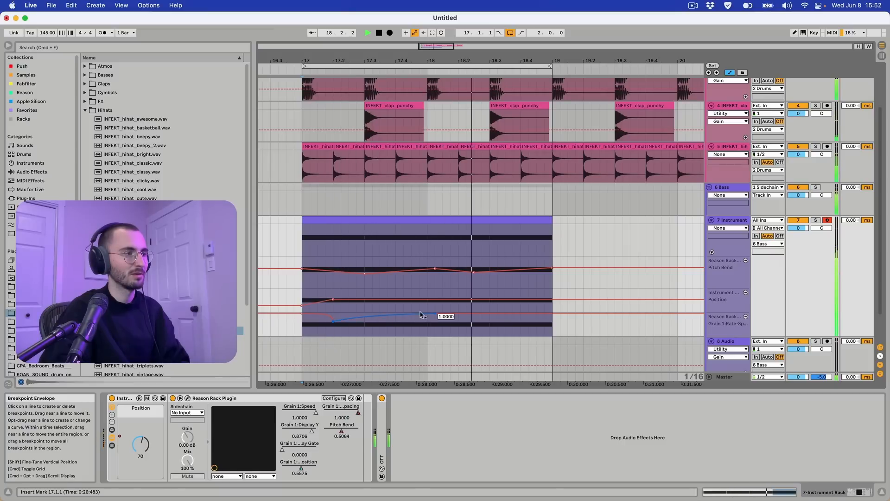
{"action": "left_click", "coordinate": [473, 271]}
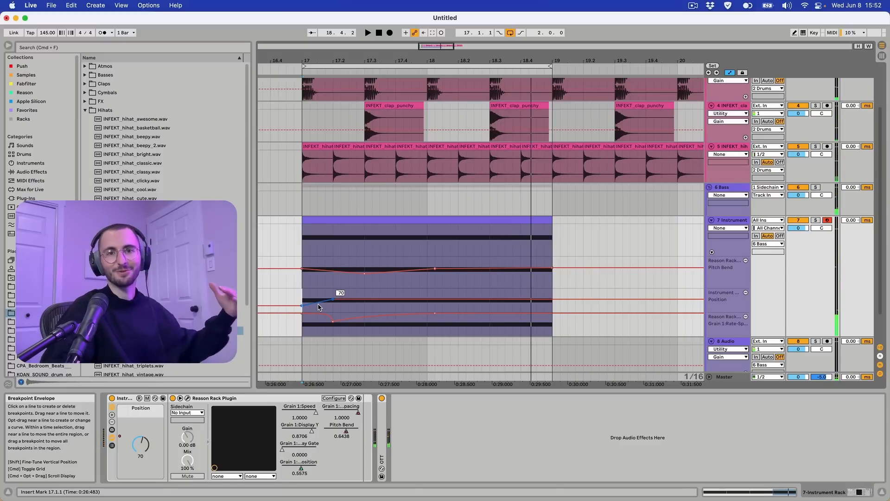
Reopen the Reason Rack plugin and switch Grain's playback algorithm from Long Grains to Grain Oscillator
{"action": "left_click", "coordinate": [189, 398]}
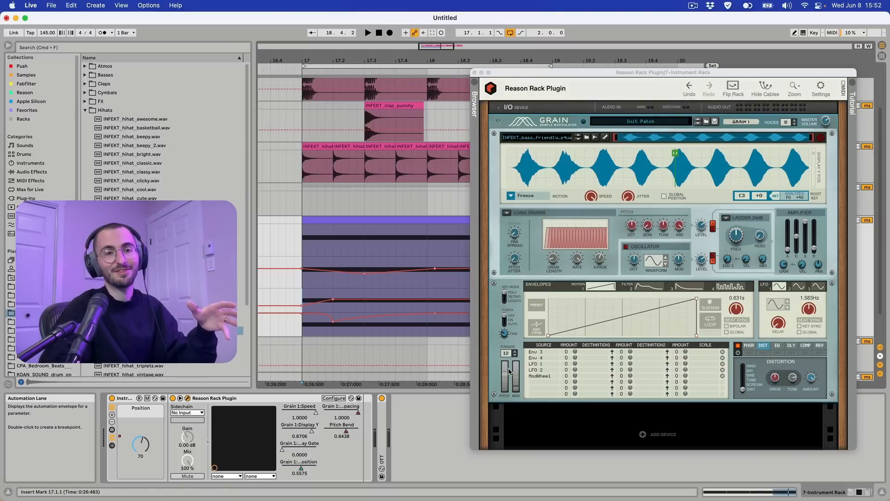
{"action": "left_click", "coordinate": [506, 214]}
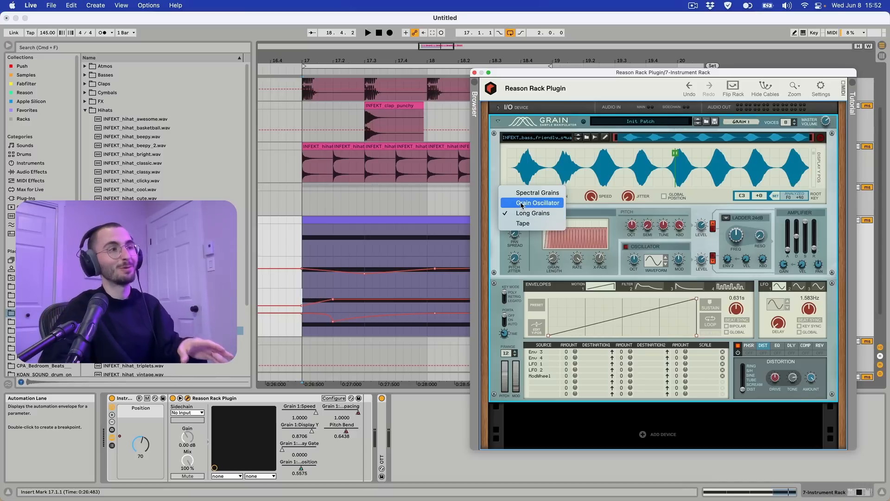
{"action": "left_click", "coordinate": [522, 204]}
{"action": "left_click", "coordinate": [509, 212]}
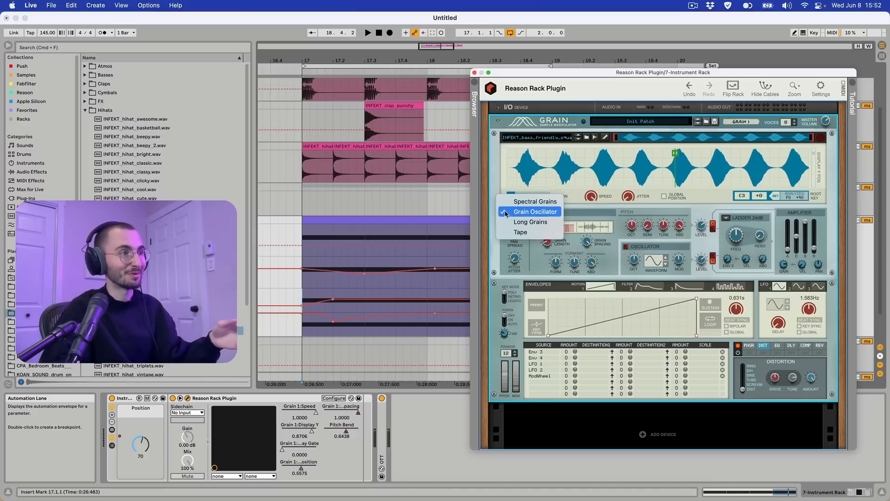
{"action": "left_click", "coordinate": [510, 214]}
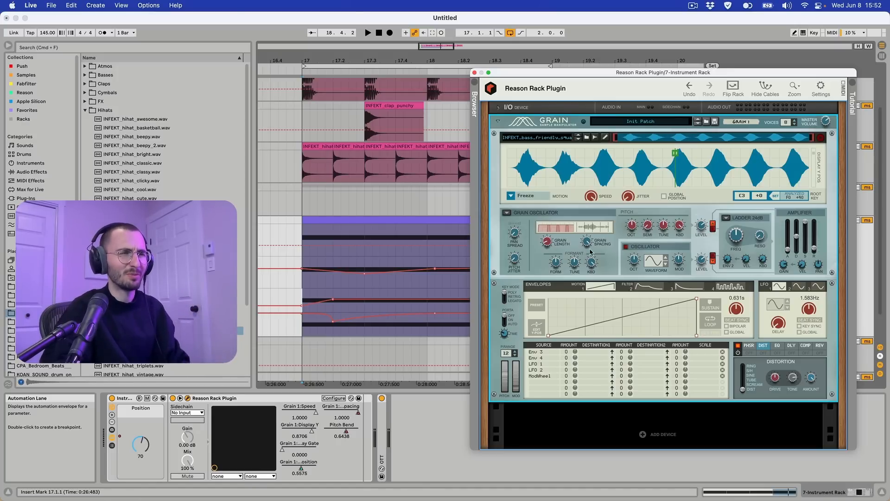
Lower Grain Spacing to about 4.7% and adjust the grain pitch octave while auditioning the bass
{"action": "left_click_drag", "start_coordinate": [589, 247], "coordinate": [588, 268]}
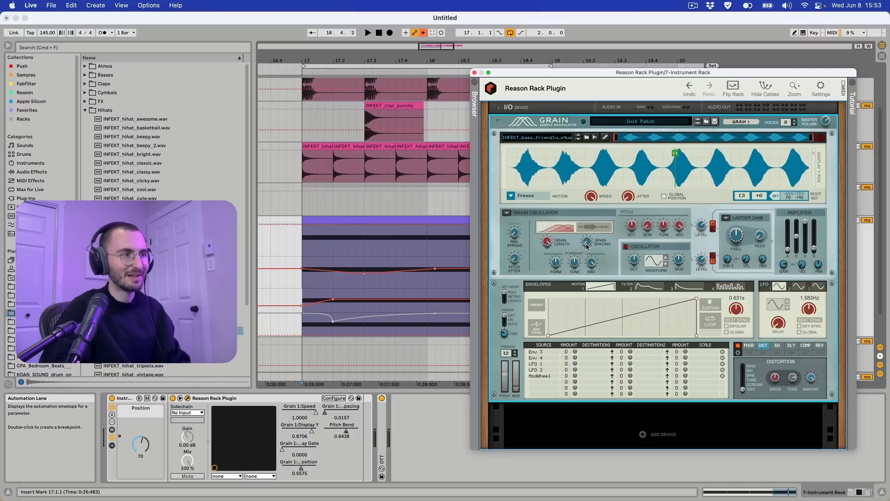
{"action": "key", "text": "space"}
{"action": "mouse_move", "coordinate": [587, 246]}
{"action": "left_mouse_down"}
{"action": "mouse_move", "coordinate": [591, 237]}
{"action": "mouse_move", "coordinate": [591, 248]}
{"action": "left_mouse_up"}
{"action": "key", "text": "space"}
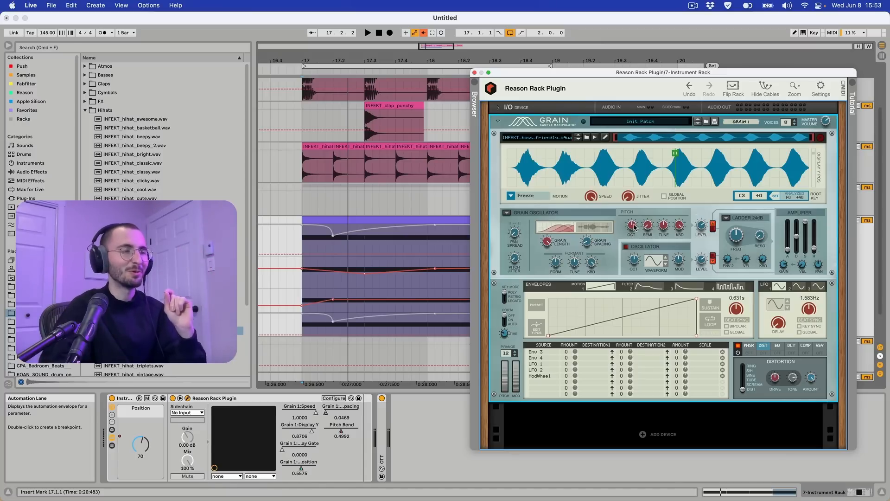
{"action": "mouse_move", "coordinate": [632, 227]}
{"action": "left_mouse_down"}
{"action": "mouse_move", "coordinate": [631, 239]}
{"action": "mouse_move", "coordinate": [632, 230]}
{"action": "left_mouse_up"}
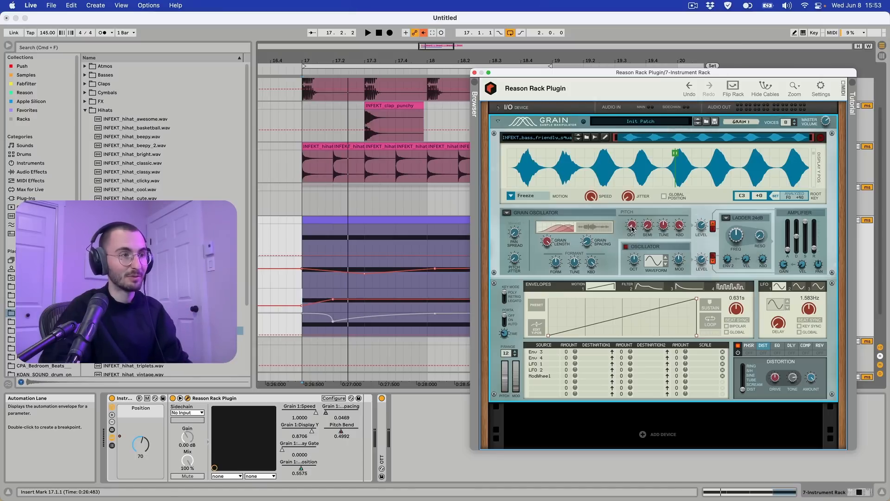
{"action": "key", "text": "space"}
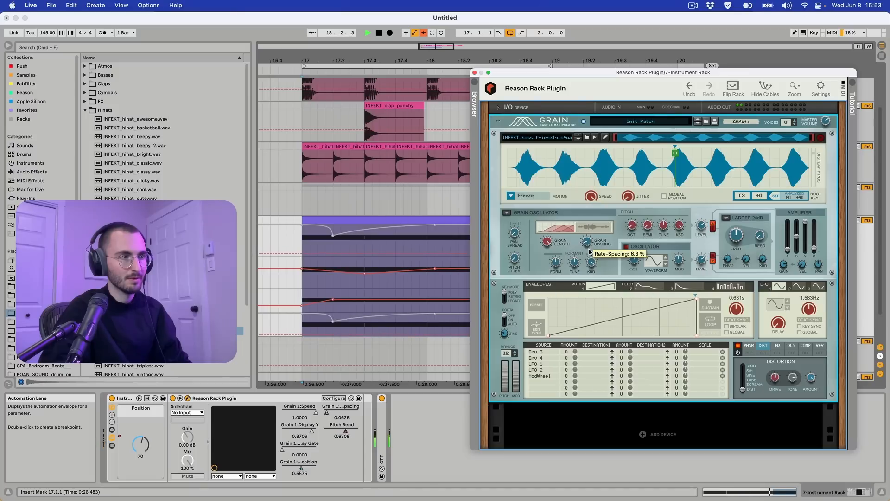
{"action": "key", "text": "space"}
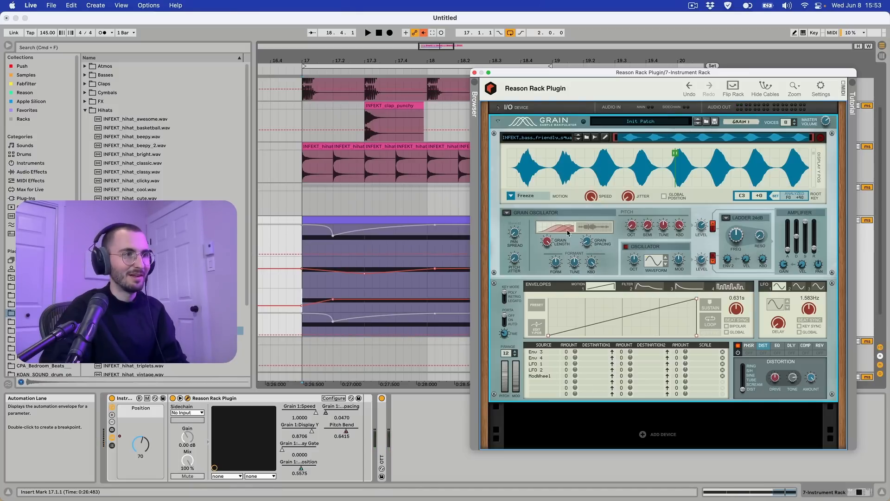
Move the plugin window clear of the automation lanes, reshape Position to peak before 17.3 and fall to 40 shortly after, and audition it
{"action": "left_click_drag", "start_coordinate": [550, 77], "coordinate": [538, 358]}
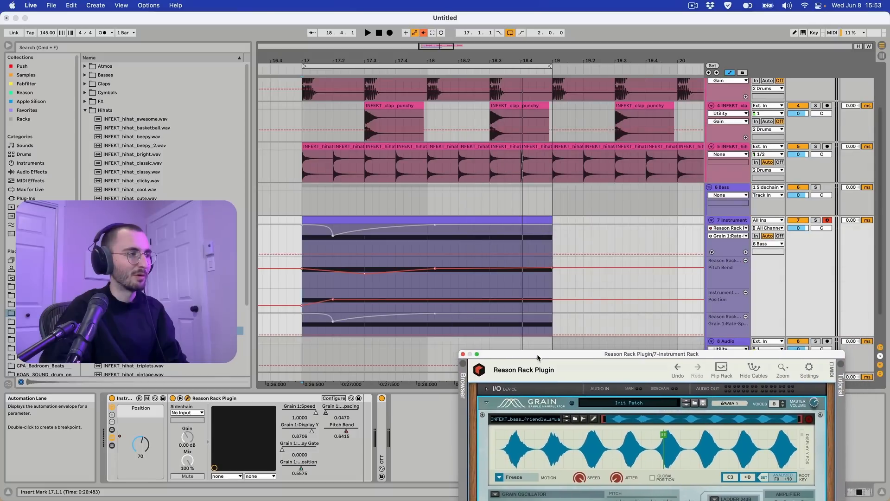
{"action": "scroll", "coordinate": [375, 299], "scroll_direction": "down", "scroll_amount": 2}
{"action": "left_click_drag", "start_coordinate": [357, 287], "coordinate": [380, 293]}
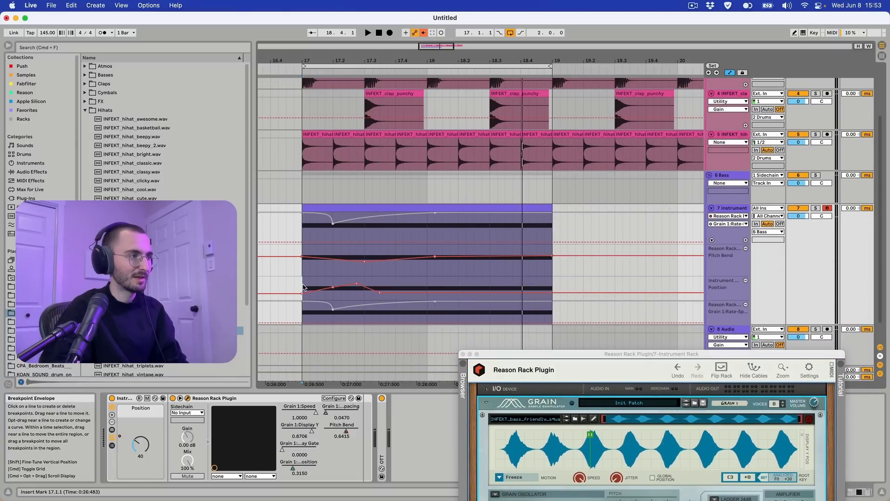
{"action": "key", "text": "space"}
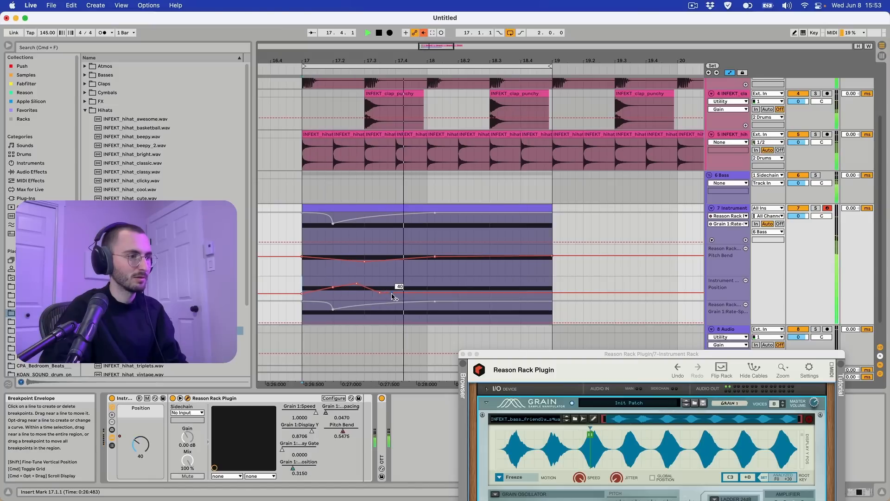
Raise the Position envelope to 107 near bar 18, and repeat its half-bar dip-and-rise shape across the clip from 17 to 19
{"action": "left_click_drag", "start_coordinate": [403, 293], "coordinate": [427, 292]}
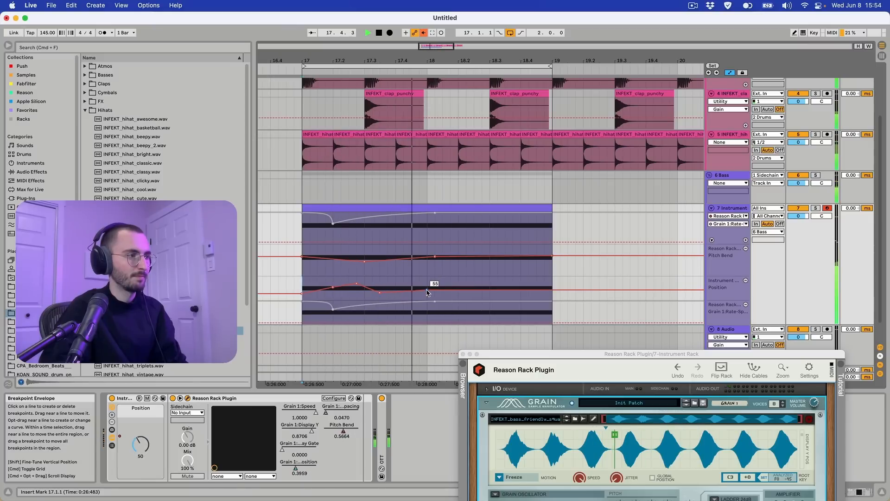
{"action": "left_click_drag", "start_coordinate": [427, 292], "coordinate": [427, 281]}
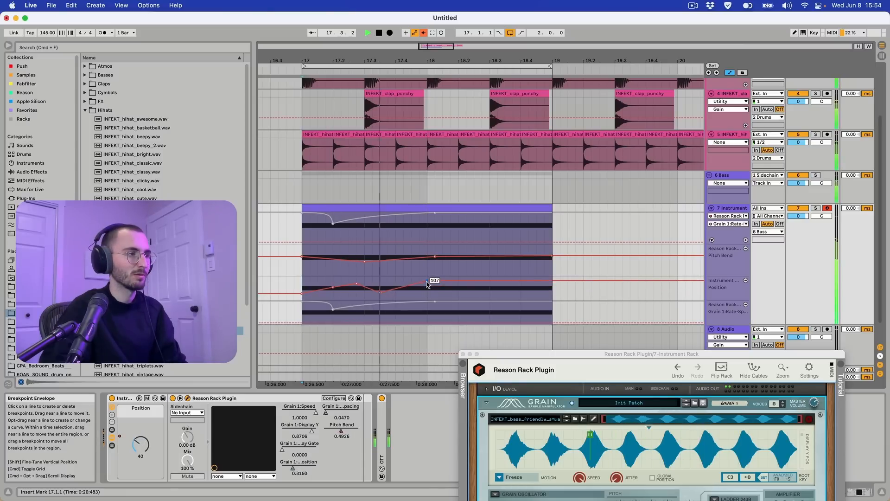
{"action": "mouse_move", "coordinate": [428, 293]}
{"action": "left_mouse_down"}
{"action": "mouse_move", "coordinate": [365, 297]}
{"action": "mouse_move", "coordinate": [428, 302]}
{"action": "left_mouse_up"}
{"action": "key", "text": "super+d"}
{"action": "key", "text": "super+d"}
{"action": "left_click", "coordinate": [303, 285]}
{"action": "key", "text": "super+v"}
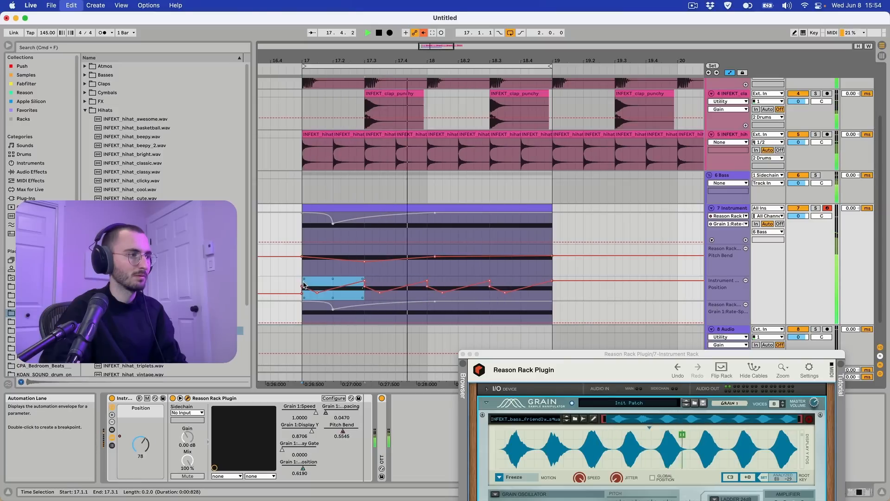
{"action": "left_click", "coordinate": [302, 281]}
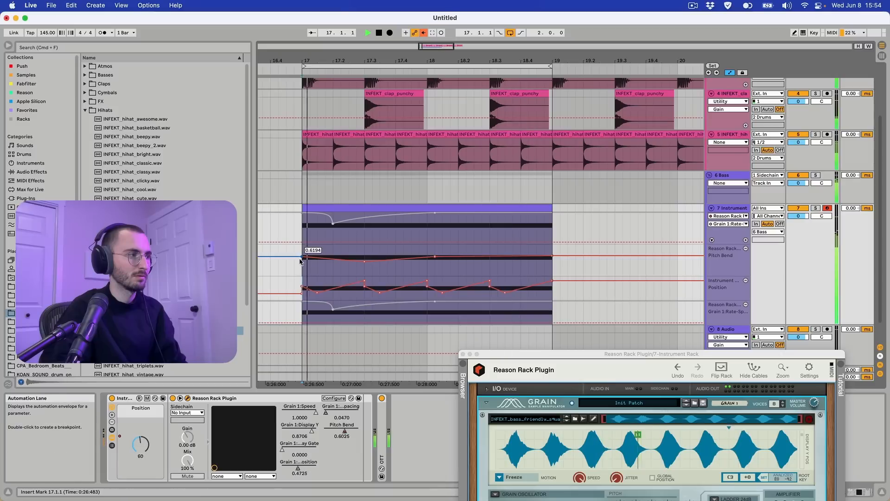
Delete the Pitch Bend automation breakpoints across the bass clip and stop playback
{"action": "left_click", "coordinate": [302, 257]}
{"action": "left_click_drag", "start_coordinate": [365, 263], "coordinate": [530, 259]}
{"action": "left_click", "coordinate": [552, 257]}
{"action": "key", "text": "space"}
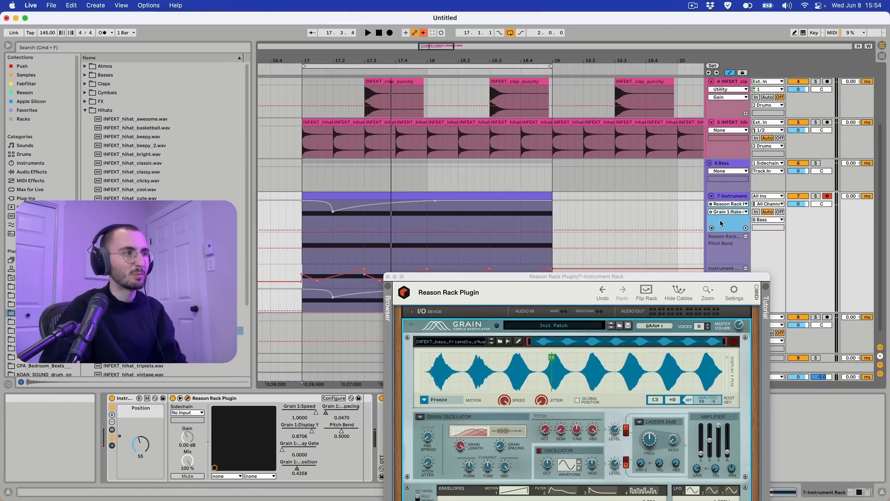
Clear all envelopes of Reason Rack Plugin on the instrument track and bring the whole Grain device back into view
{"action": "right_click", "coordinate": [722, 223]}
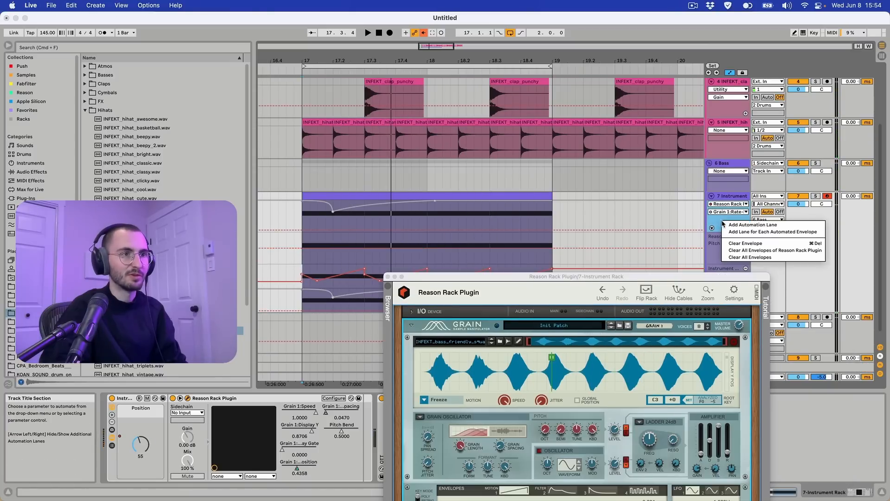
{"action": "left_click", "coordinate": [741, 251]}
{"action": "left_click_drag", "start_coordinate": [697, 278], "coordinate": [678, 339]}
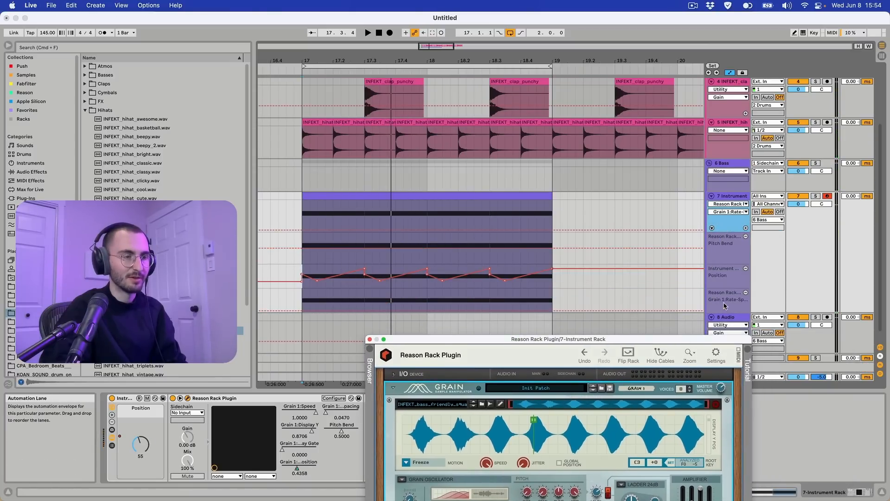
{"action": "left_click_drag", "start_coordinate": [621, 339], "coordinate": [644, 97]}
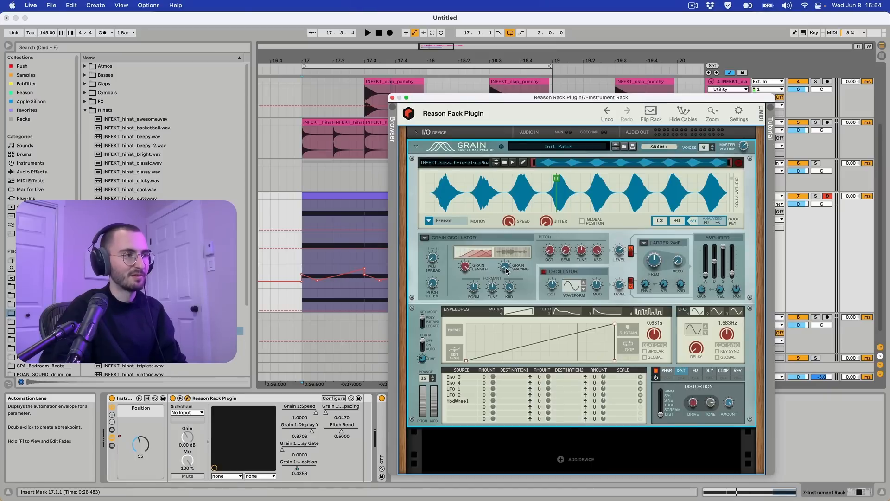
Try Grain Spacing at about 12.5% while auditioning the loop, and view the available playback algorithms
{"action": "key", "text": "space"}
{"action": "mouse_move", "coordinate": [505, 268]}
{"action": "left_mouse_down"}
{"action": "mouse_move", "coordinate": [505, 248]}
{"action": "mouse_move", "coordinate": [507, 269]}
{"action": "left_mouse_up"}
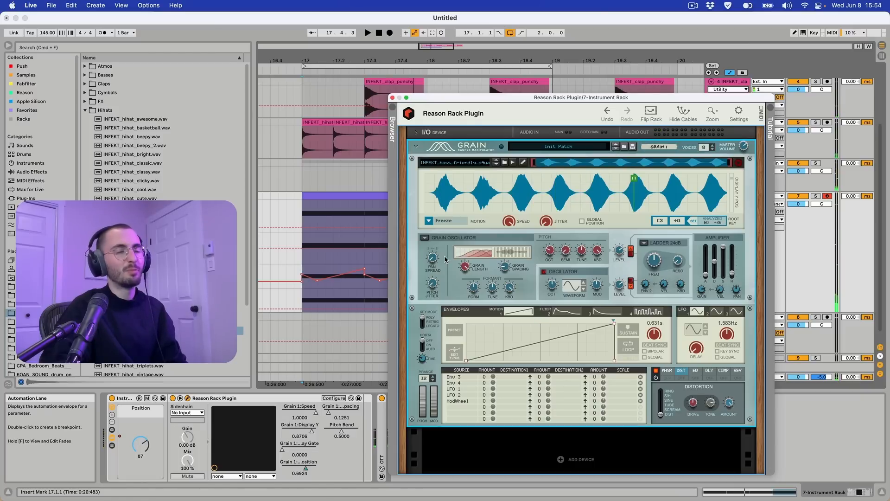
{"action": "left_click", "coordinate": [424, 237]}
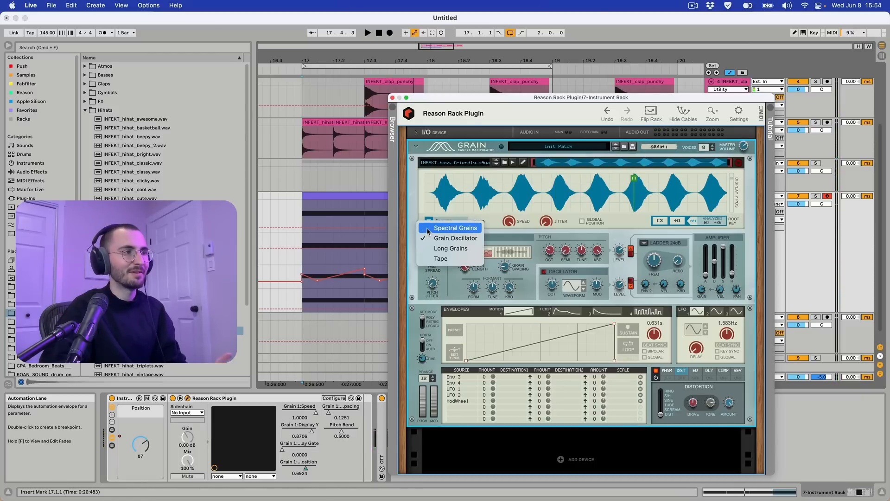
{"action": "left_click", "coordinate": [412, 264]}
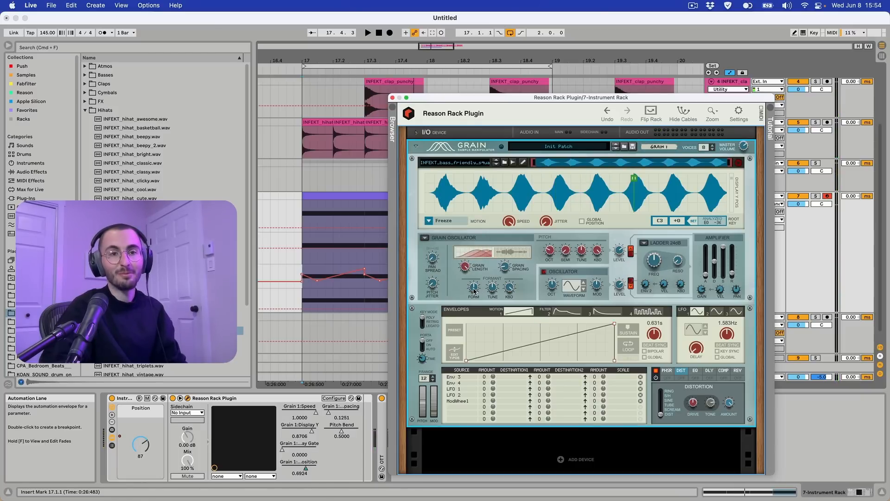
Audition Grain's Formant control against the loop, leaving it at 50%
{"action": "mouse_move", "coordinate": [473, 291]}
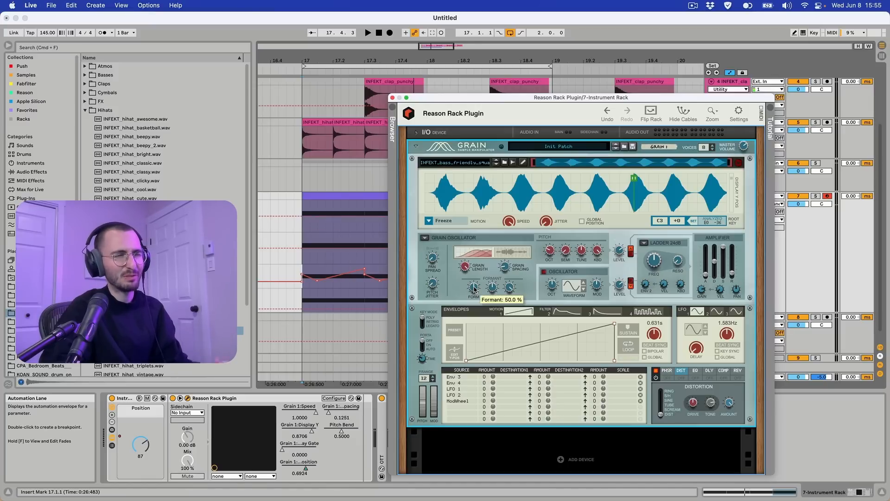
{"action": "key", "text": "space"}
{"action": "mouse_move", "coordinate": [473, 288]}
{"action": "left_mouse_down"}
{"action": "mouse_move", "coordinate": [473, 300]}
{"action": "mouse_move", "coordinate": [473, 288]}
{"action": "left_mouse_up"}
{"action": "key", "text": "space"}
Uncover the automation lanes, draw a Formant ramp from 0 at 17 to 0.5 at 17.3, and play the loop
{"action": "left_click_drag", "start_coordinate": [471, 98], "coordinate": [513, 88]}
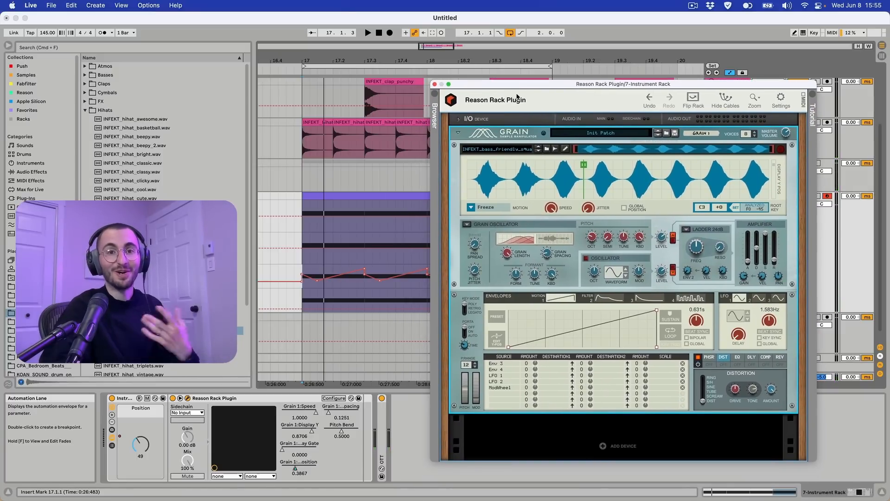
{"action": "left_click", "coordinate": [364, 215]}
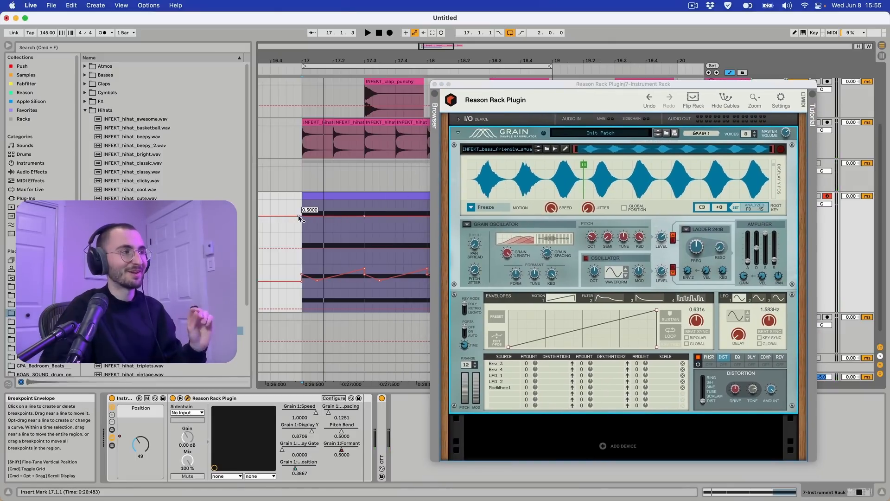
{"action": "left_click_drag", "start_coordinate": [302, 215], "coordinate": [302, 231]}
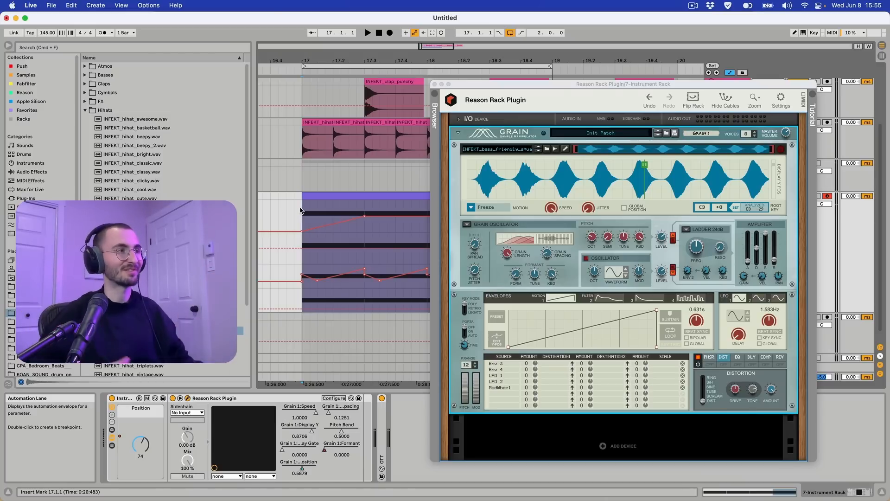
{"action": "key", "text": "space"}
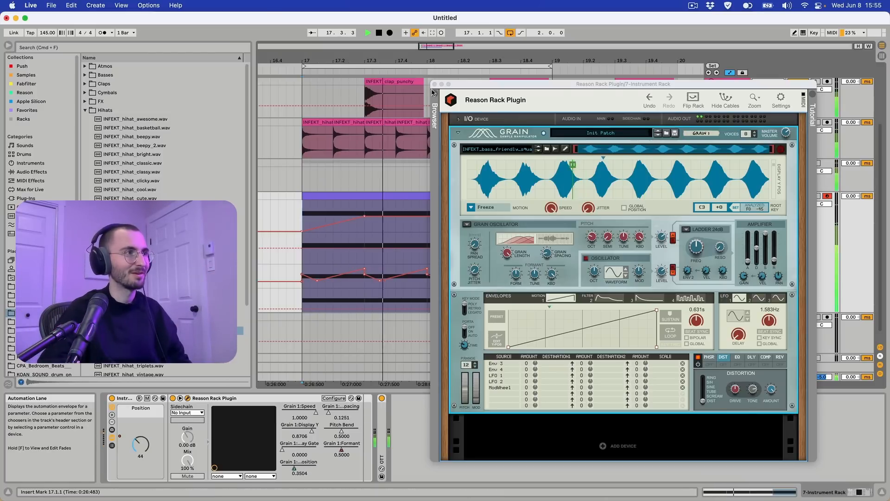
Close the plugin window and make Formant fall from 0.5 at 18.4 to 0 at 19 while auditioning the loop
{"action": "left_click", "coordinate": [434, 84]}
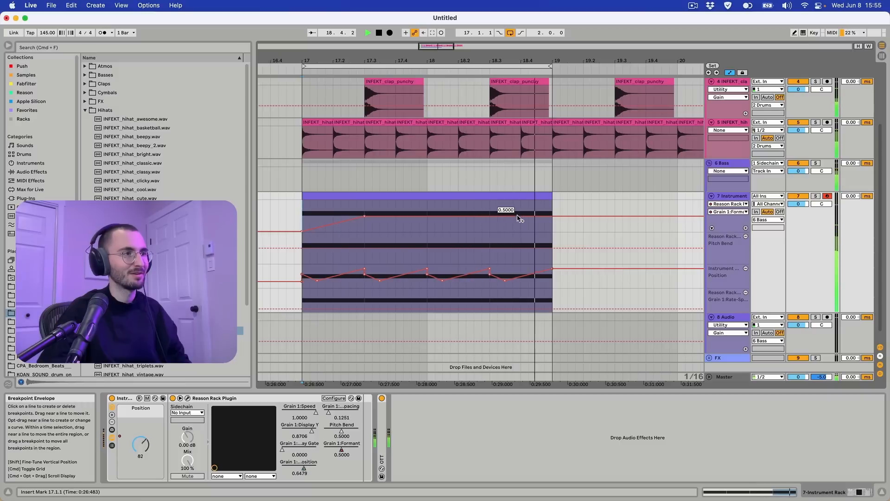
{"action": "left_click_drag", "start_coordinate": [553, 217], "coordinate": [553, 231]}
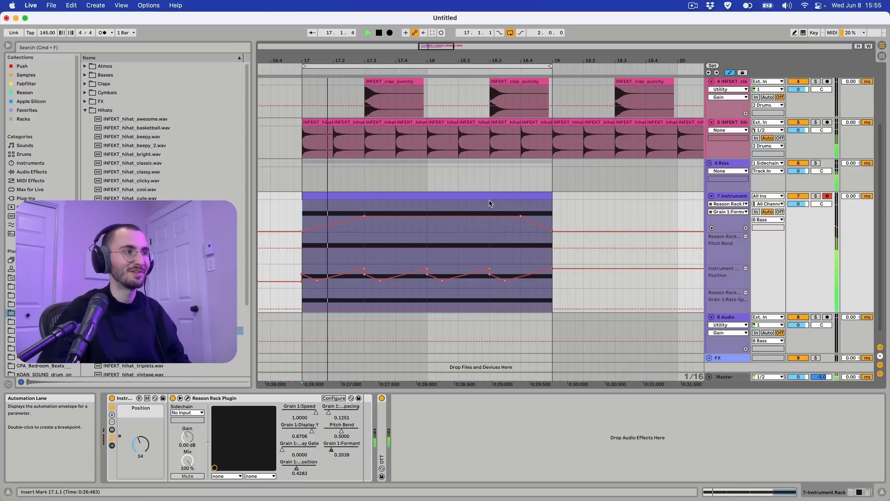
{"action": "key", "text": "space"}
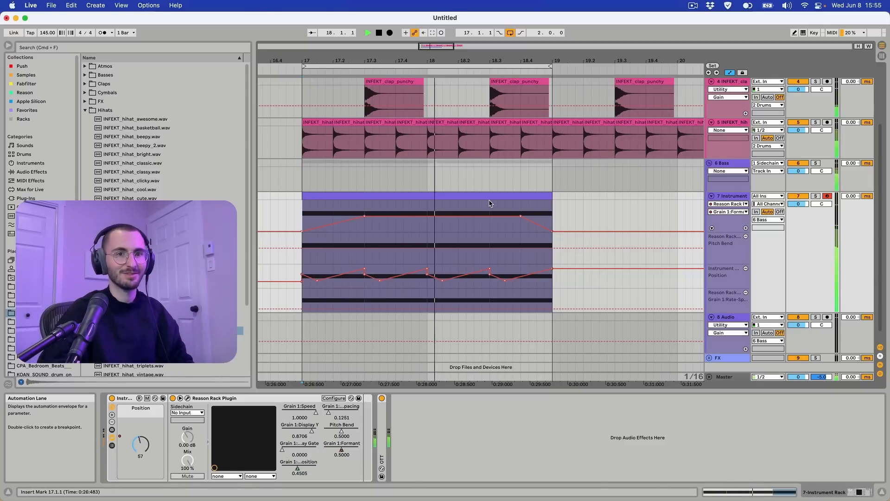
Reopen the Reason Rack plugin and set Grain Spacing to about 4.7% while auditioning the bass
{"action": "key", "text": "alt+super+p"}
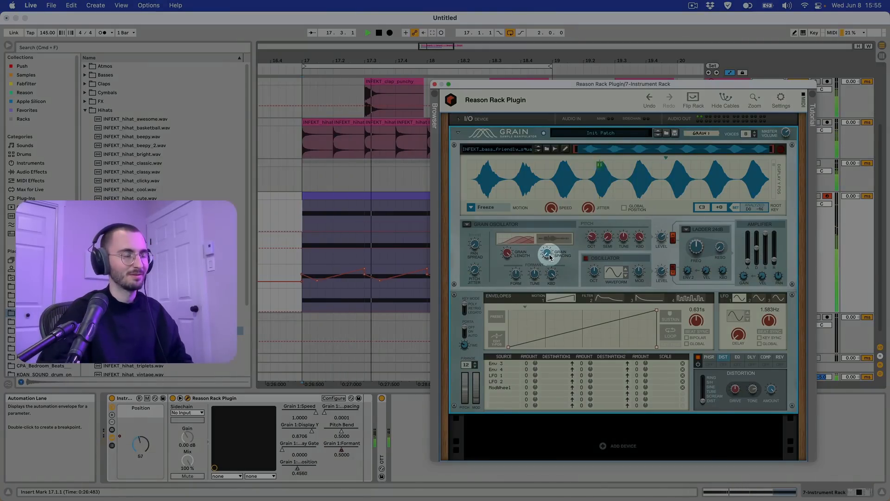
{"action": "left_click_drag", "start_coordinate": [550, 255], "coordinate": [593, 241]}
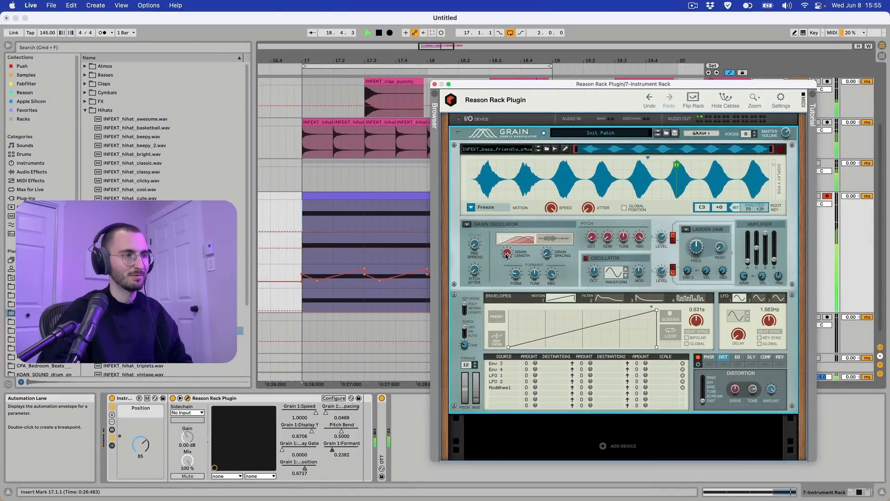
{"action": "key", "text": "space"}
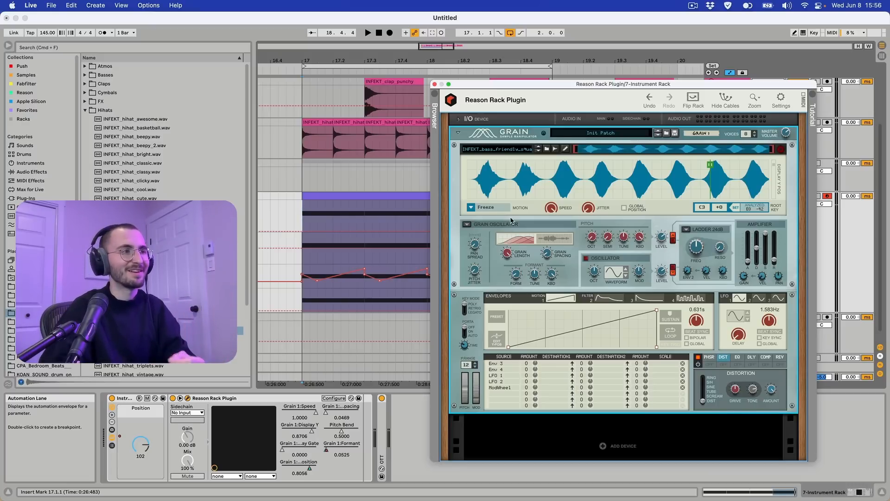
Switch Grain's playback algorithm from Grain Oscillator to Spectral Grains and audition the bass
{"action": "left_click", "coordinate": [467, 225]}
{"action": "left_click", "coordinate": [472, 216]}
{"action": "left_click", "coordinate": [468, 226]}
{"action": "left_click", "coordinate": [471, 233]}
{"action": "left_click", "coordinate": [468, 227]}
{"action": "left_click", "coordinate": [474, 221]}
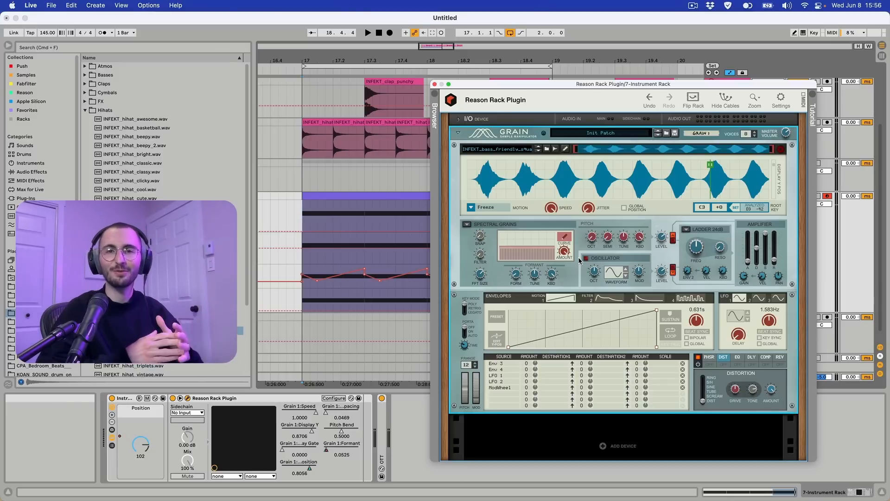
{"action": "key", "text": "space"}
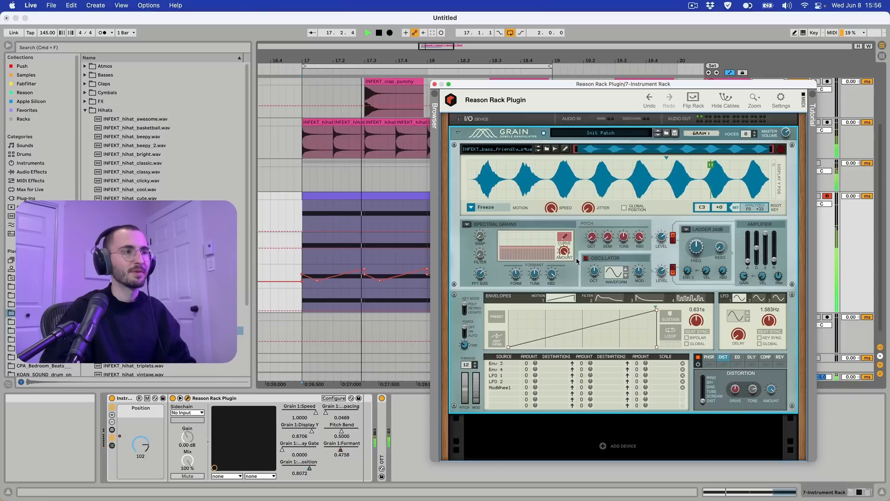
{"action": "key", "text": "space"}
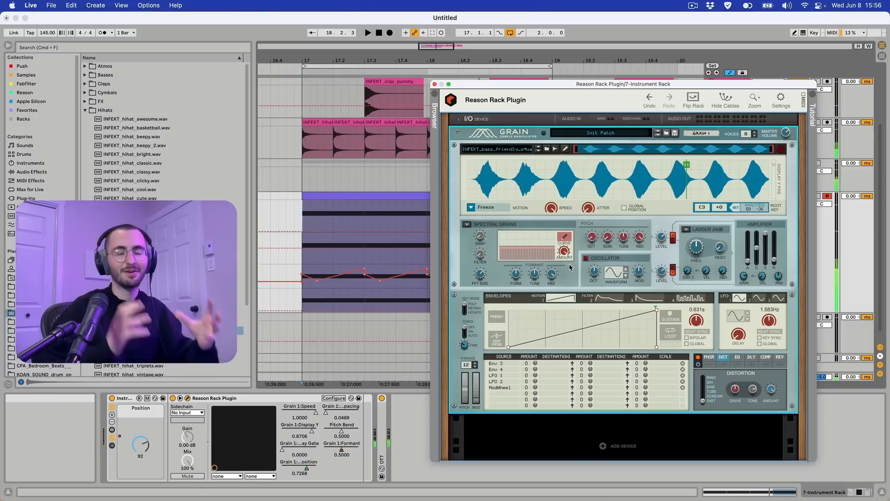
{"action": "key", "text": "space"}
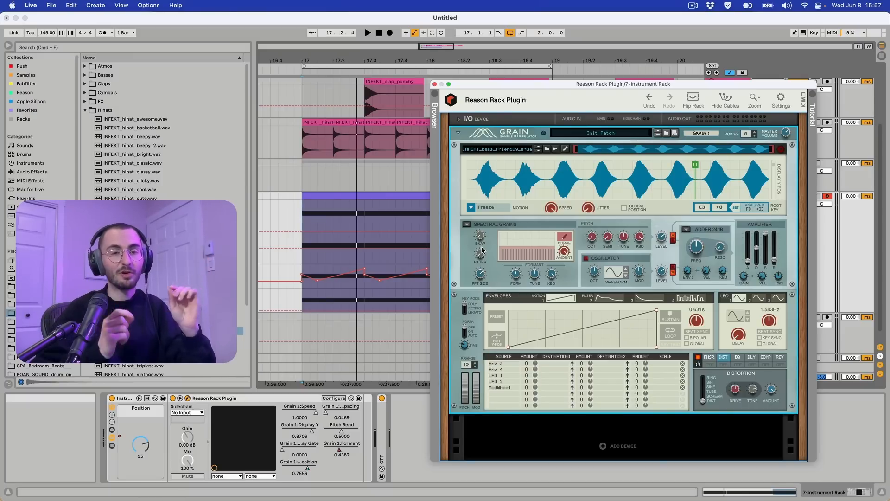
Open the bass MIDI clip, select all its notes and transpose them down seven semitones to F2
{"action": "double_click", "coordinate": [388, 205]}
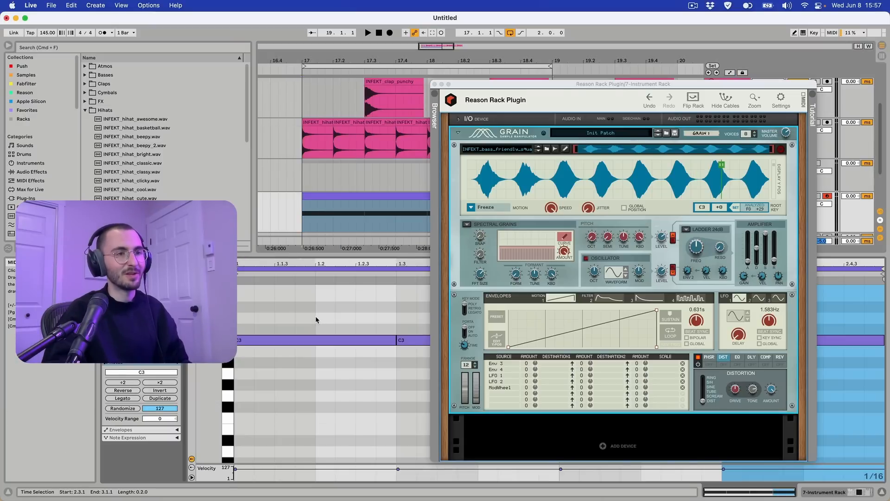
{"action": "left_click_drag", "start_coordinate": [311, 317], "coordinate": [862, 364]}
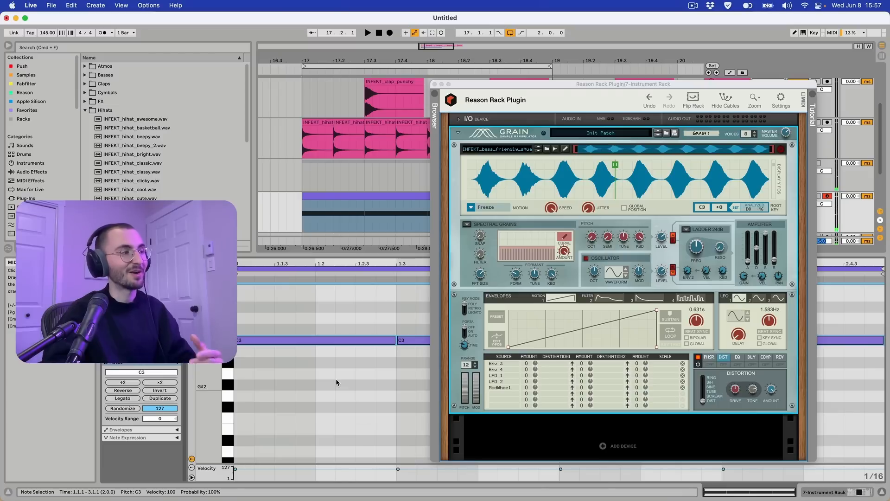
{"action": "key", "text": "Down"}
{"action": "key", "text": "Down"}
{"action": "key", "text": "Down"}
{"action": "key", "text": "Down"}
{"action": "key", "text": "Down"}
{"action": "key", "text": "Down"}
{"action": "key", "text": "Down"}
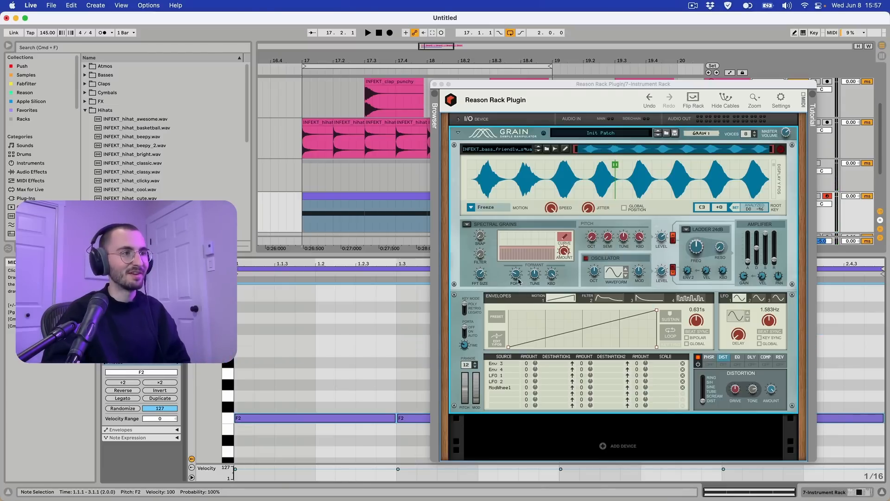
Sweep Spectral Grains' Harm Snap between 0 and 100% while auditioning the loop, settling at about 81.2%
{"action": "left_click", "coordinate": [480, 238]}
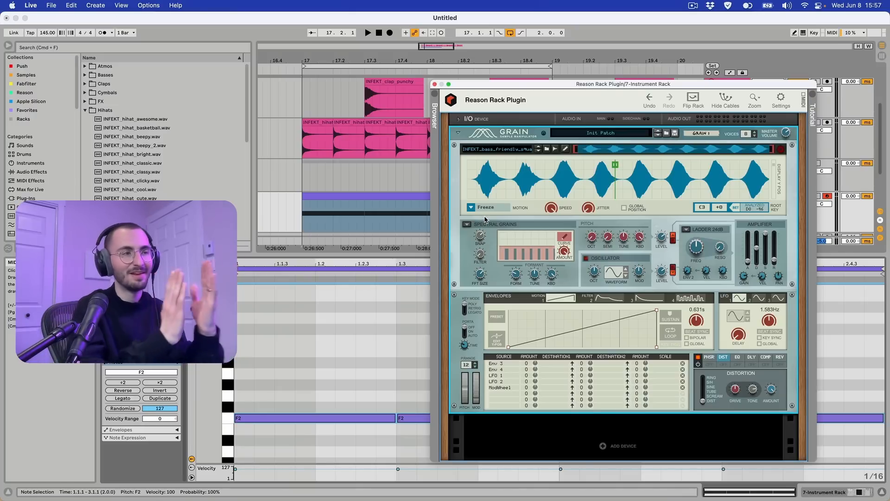
{"action": "key", "text": "space"}
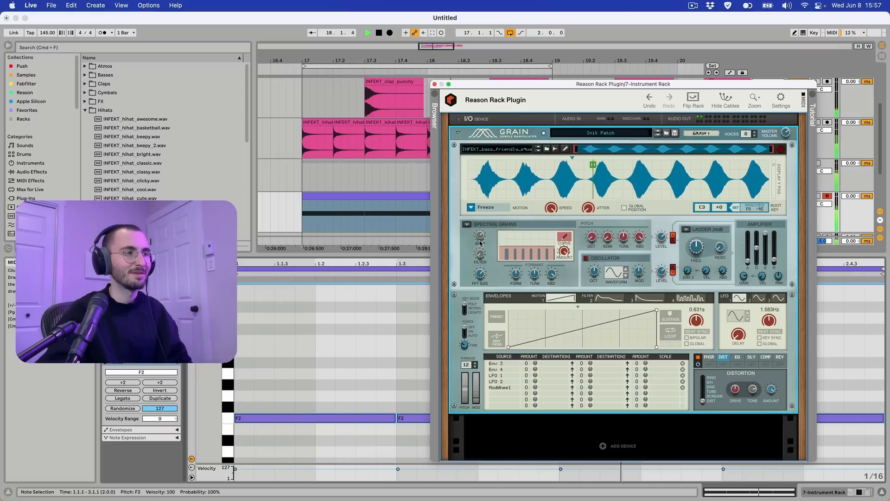
{"action": "mouse_move", "coordinate": [482, 239]}
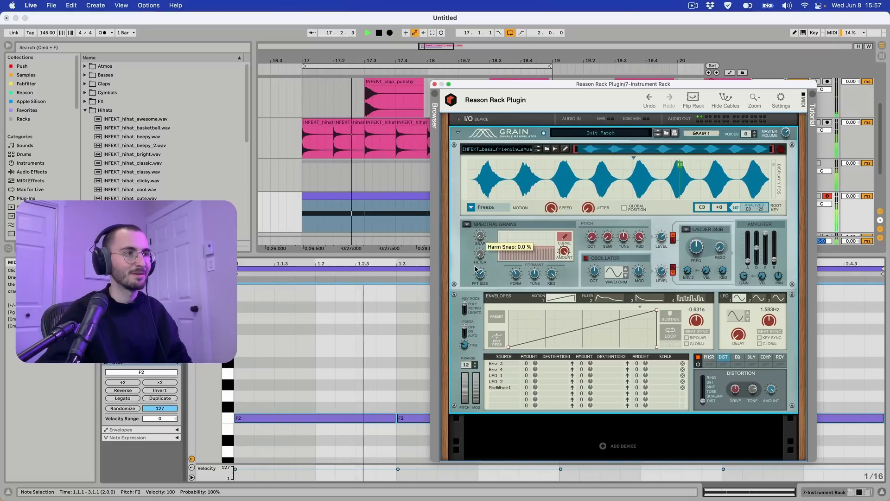
{"action": "left_click_drag", "start_coordinate": [481, 243], "coordinate": [482, 190]}
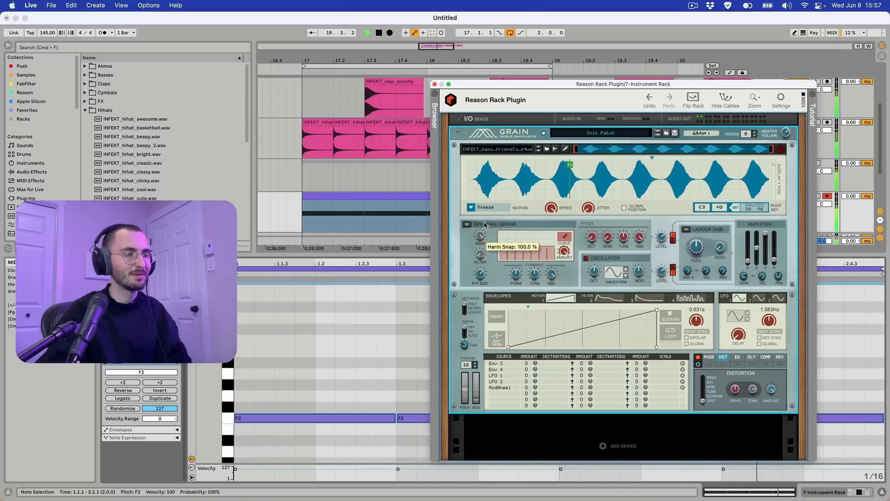
{"action": "key", "text": "space"}
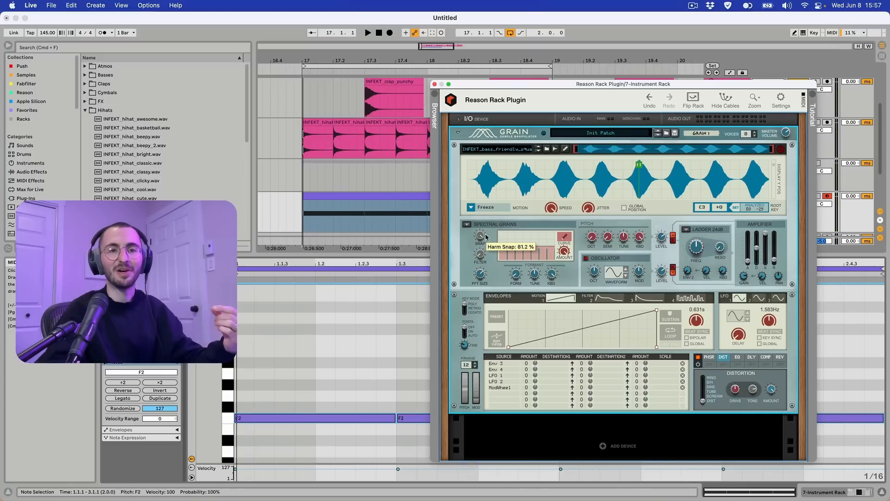
{"action": "key", "text": "space"}
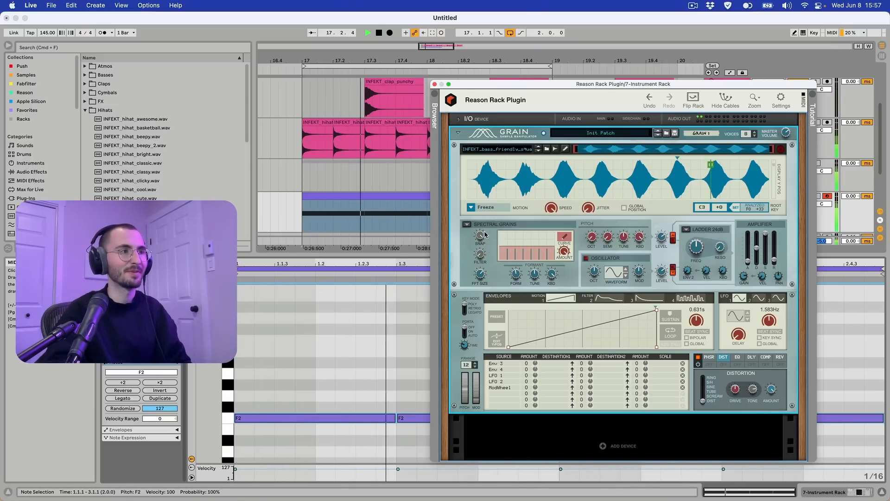
Lower Spectral Grains' Harm Snap to about 67.2% while auditioning the loop, ending with playback stopped
{"action": "left_click_drag", "start_coordinate": [481, 233], "coordinate": [481, 243]}
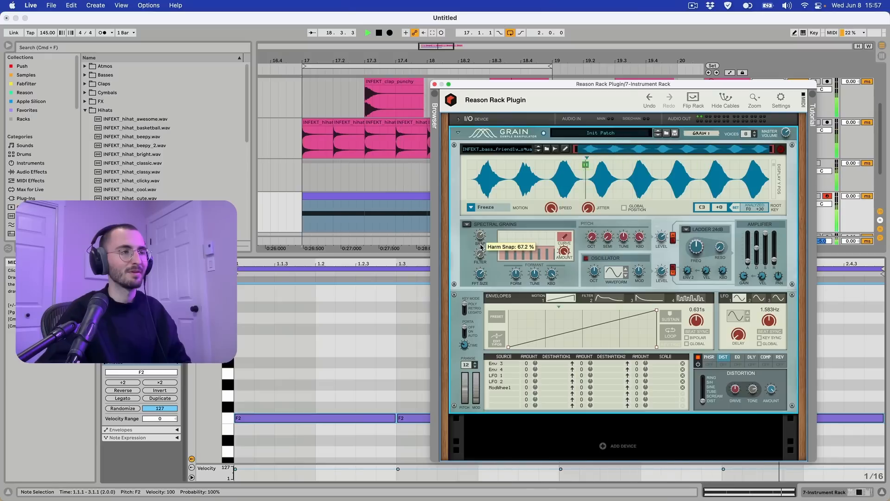
{"action": "key", "text": "space"}
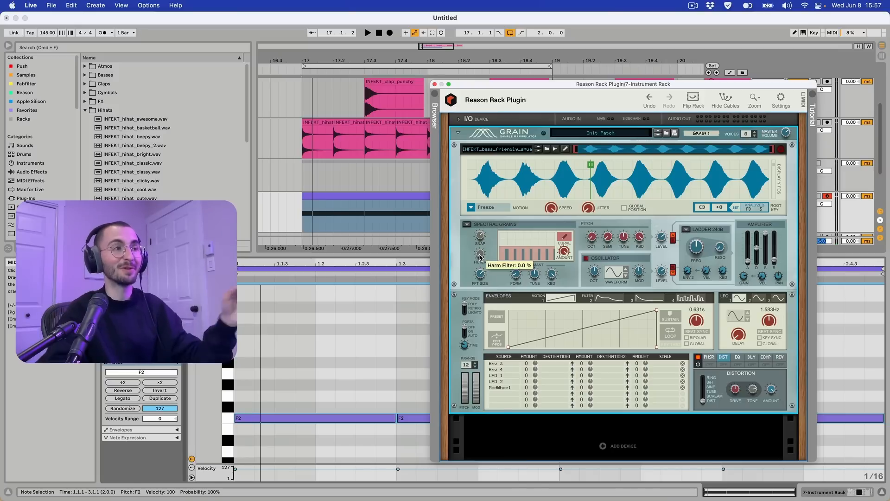
{"action": "mouse_move", "coordinate": [479, 243]}
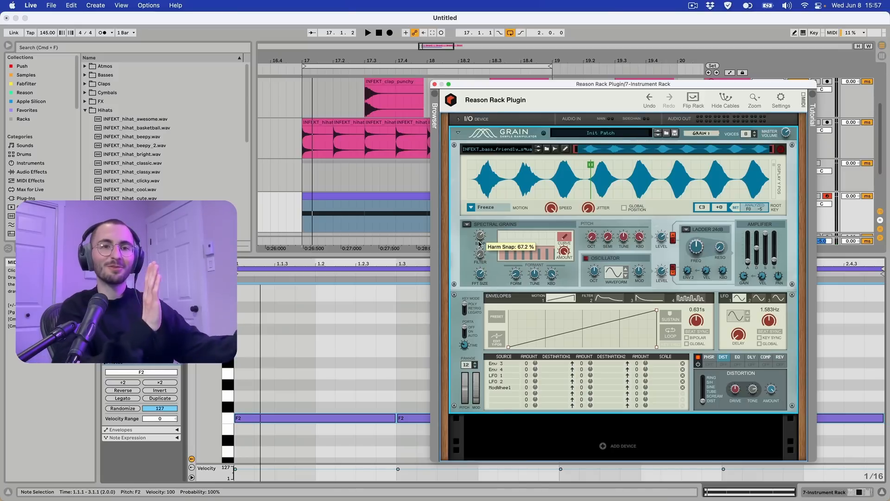
Try Spectral Grains' Harm Filter at about 20.3%, and lower Harm Snap to about 42.2% while auditioning the bass
{"action": "mouse_move", "coordinate": [480, 254]}
{"action": "left_mouse_down"}
{"action": "mouse_move", "coordinate": [481, 227]}
{"action": "mouse_move", "coordinate": [481, 254]}
{"action": "left_mouse_up"}
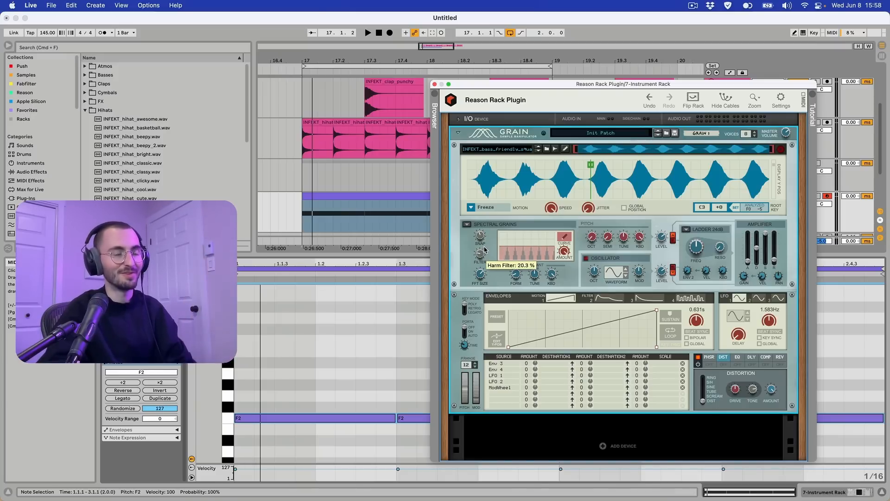
{"action": "key", "text": "space"}
{"action": "left_click_drag", "start_coordinate": [484, 250], "coordinate": [482, 231]}
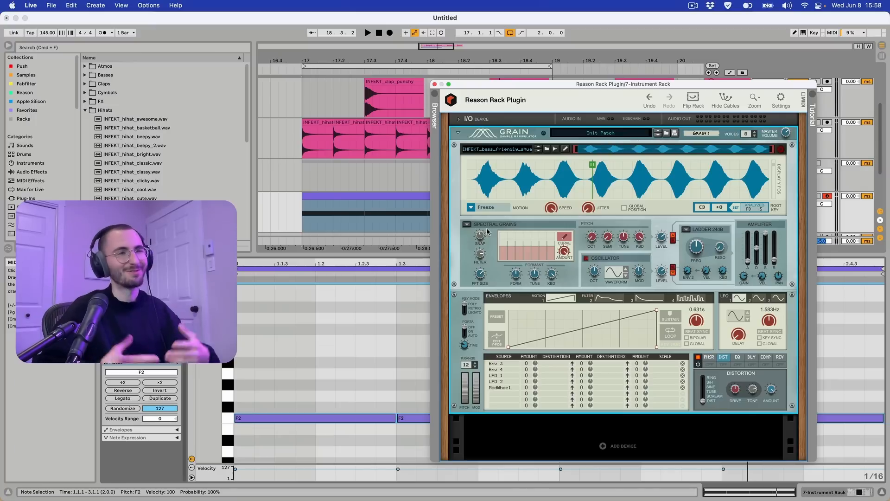
{"action": "key", "text": "space"}
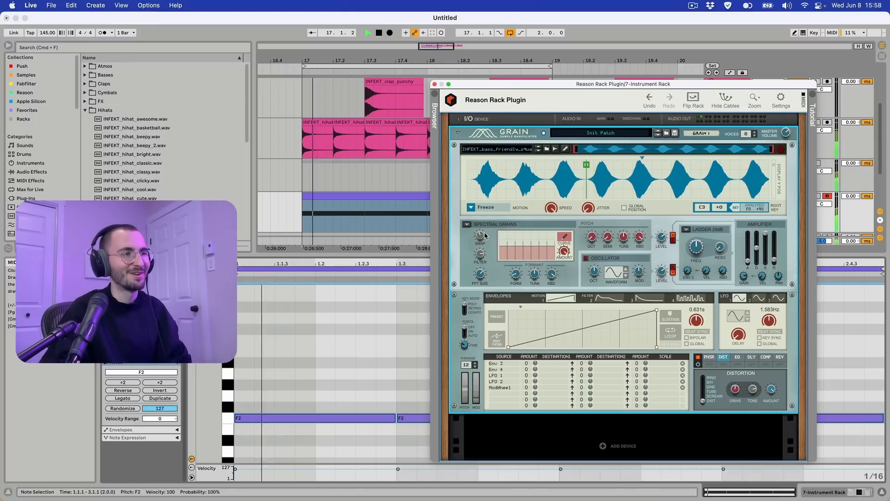
{"action": "mouse_move", "coordinate": [481, 259]}
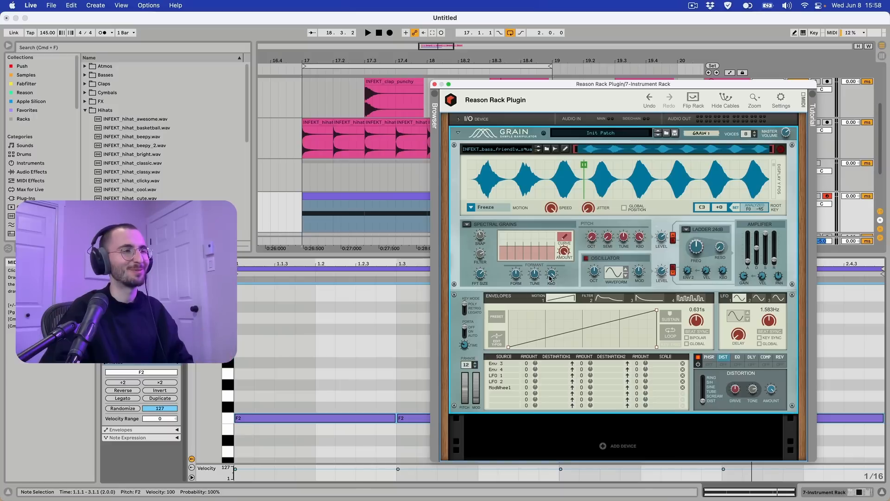
{"action": "key", "text": "space"}
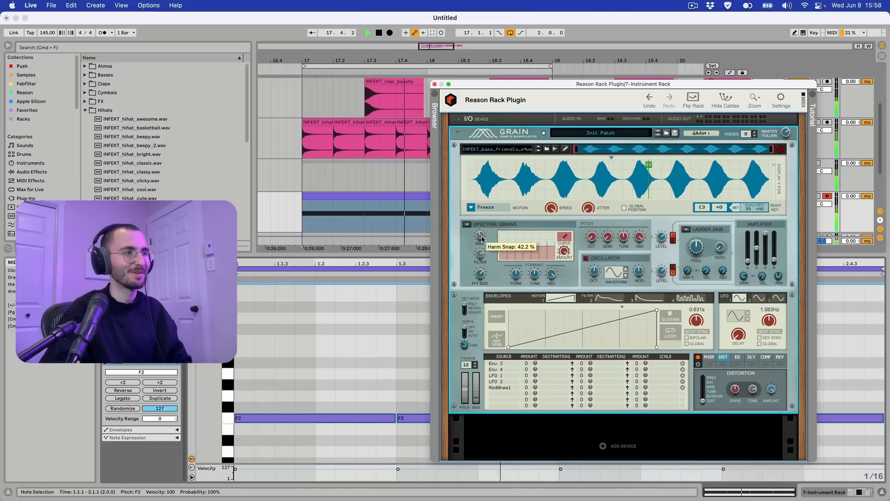
Sweep Spectral Grains' FFT Size between 0 and 66.7%
{"action": "mouse_move", "coordinate": [480, 274]}
{"action": "left_mouse_down"}
{"action": "mouse_move", "coordinate": [481, 262]}
{"action": "mouse_move", "coordinate": [480, 288]}
{"action": "left_mouse_up"}
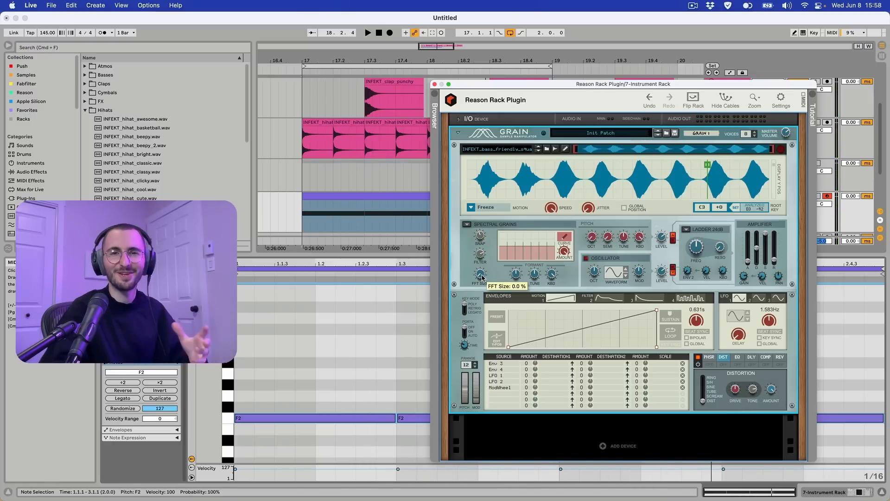
{"action": "left_click_drag", "start_coordinate": [482, 277], "coordinate": [487, 267]}
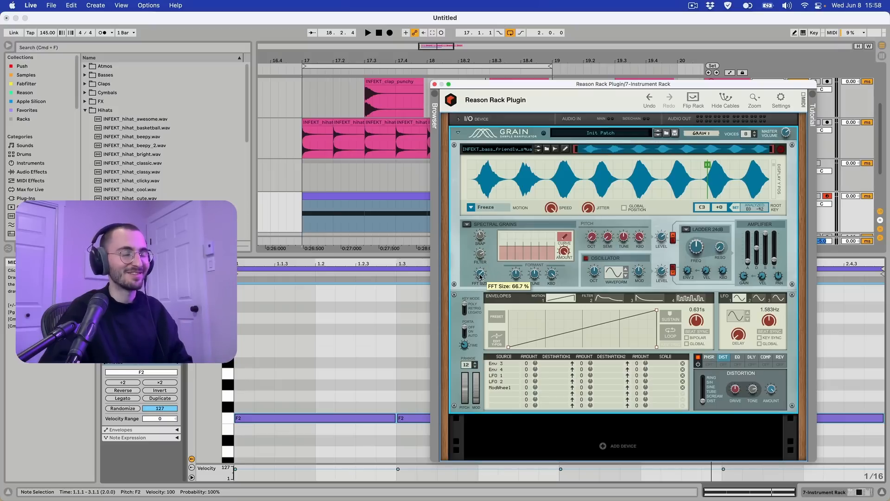
{"action": "left_click_drag", "start_coordinate": [482, 278], "coordinate": [475, 300]}
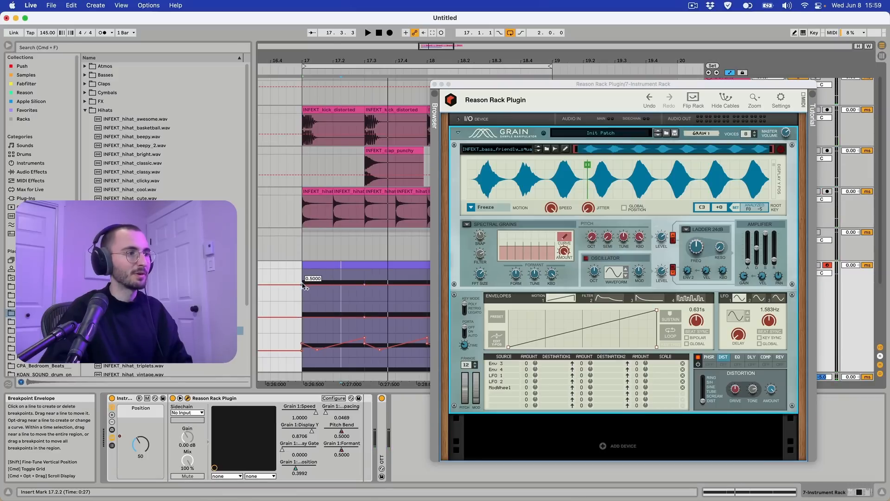
Raise the bass track's Pitch Bend automation at the clip's start and end while auditioning, with the plugin window hidden
{"action": "left_click_drag", "start_coordinate": [303, 285], "coordinate": [302, 279]}
{"action": "key", "text": "space"}
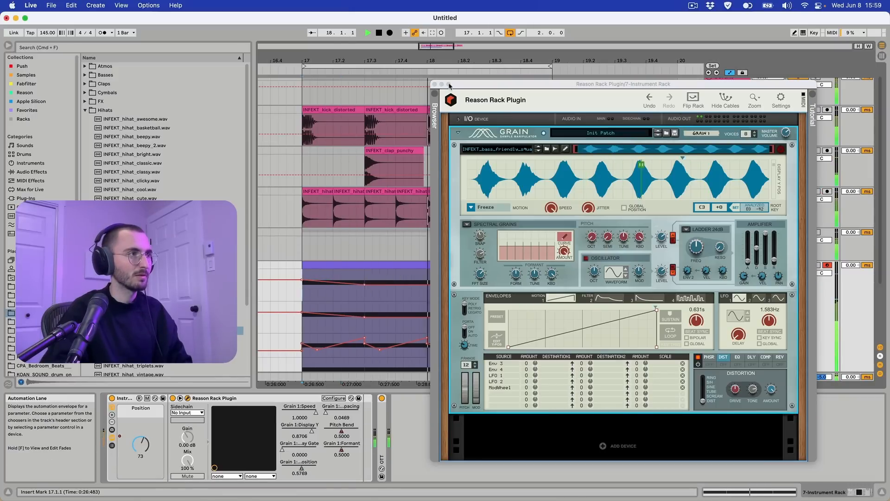
{"action": "key", "text": "super+alt+p"}
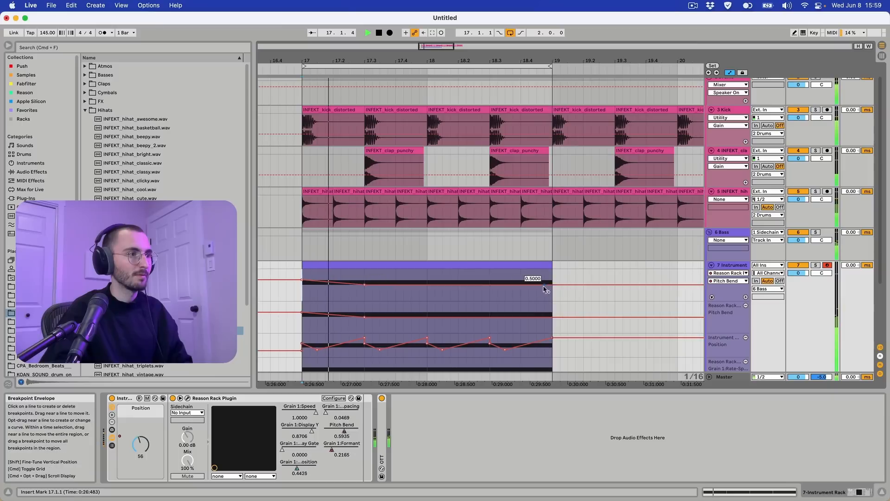
{"action": "left_click_drag", "start_coordinate": [552, 284], "coordinate": [552, 282]}
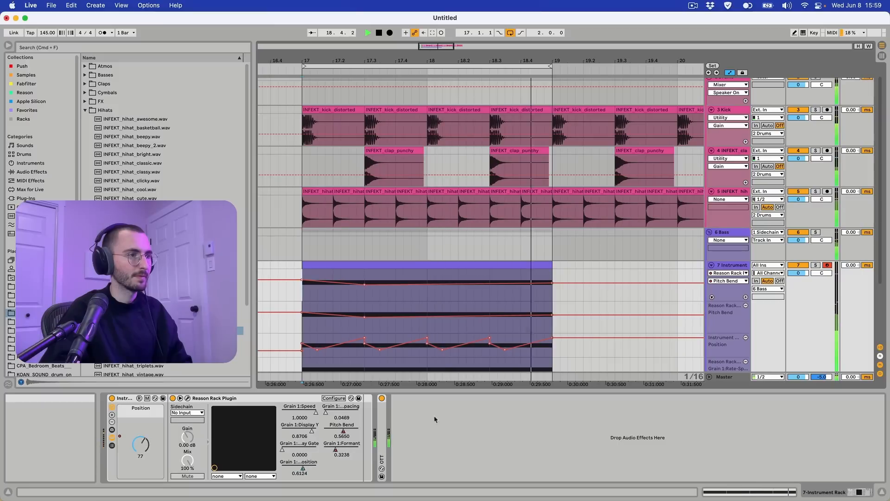
Raise the bass instrument track's volume to 4.6 dB, hide the automation lanes, and audition the loop
{"action": "left_click_drag", "start_coordinate": [799, 273], "coordinate": [798, 271]}
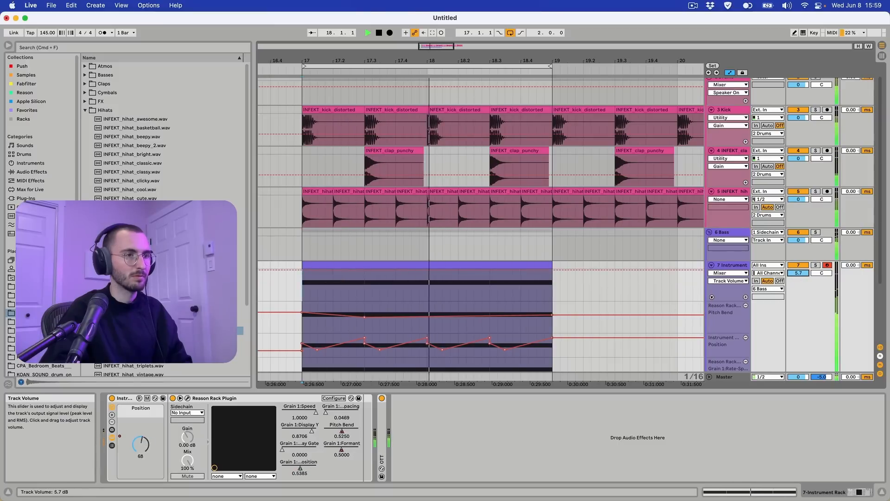
{"action": "key", "text": "a"}
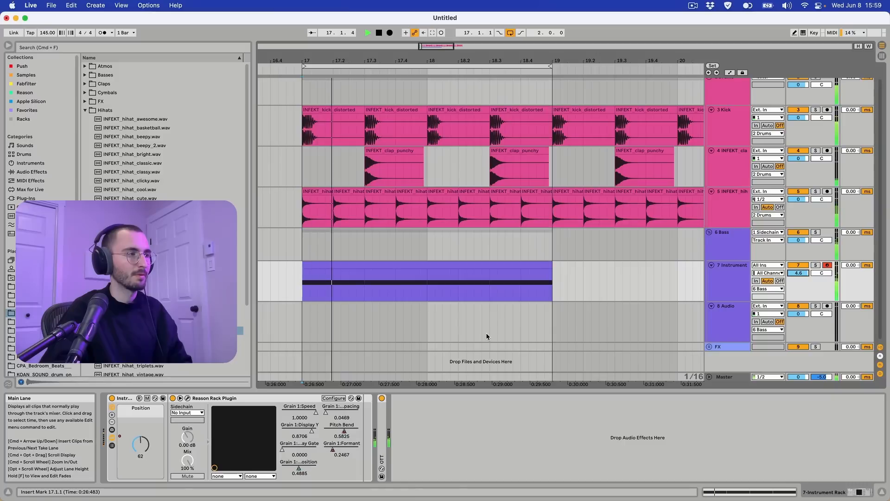
{"action": "key", "text": "space"}
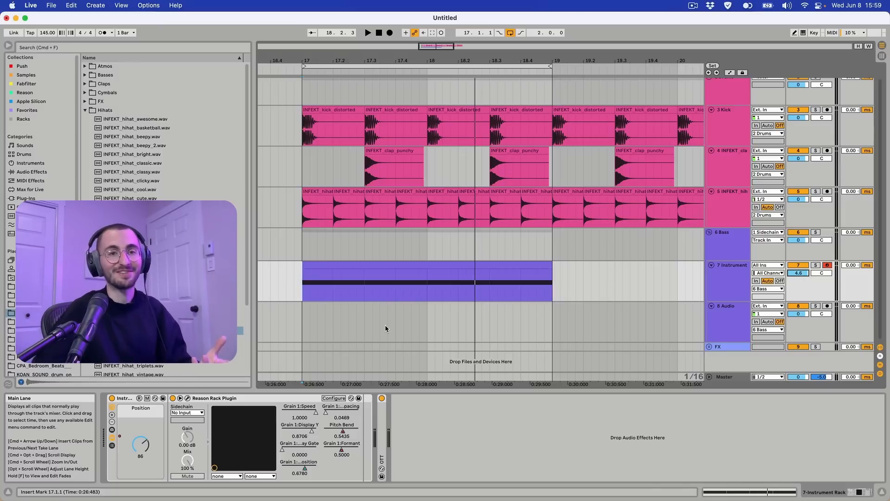
Reopen the Reason Rack plugin and enable Grain's Distortion, setting its Drive to about 60.9% while auditioning the bass
{"action": "left_click", "coordinate": [187, 398]}
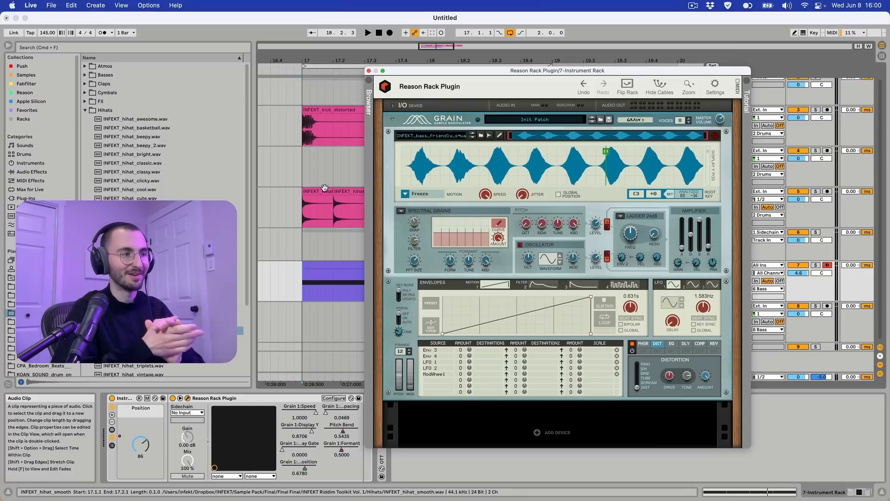
{"action": "left_click", "coordinate": [324, 188]}
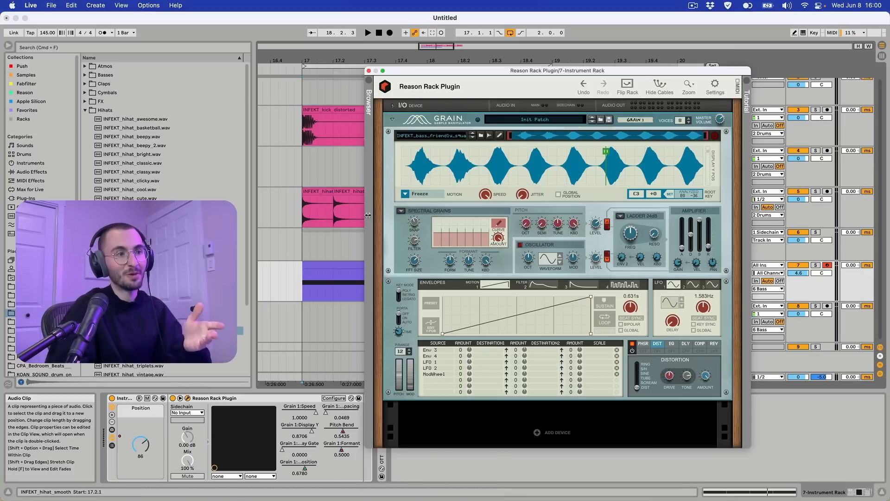
{"action": "left_click", "coordinate": [659, 352]}
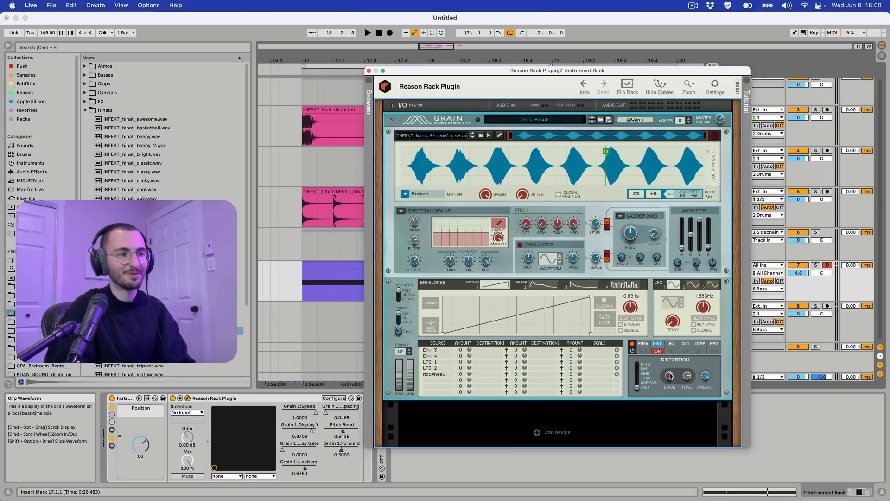
{"action": "key", "text": "space"}
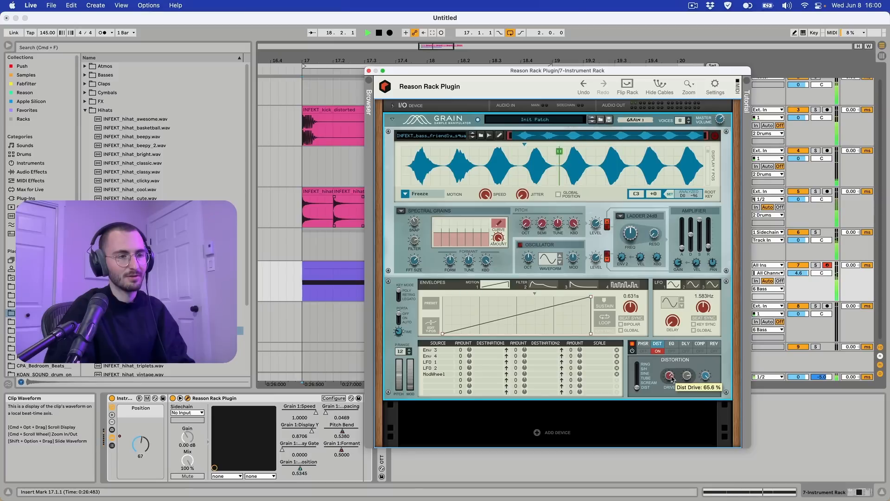
{"action": "left_click_drag", "start_coordinate": [672, 381], "coordinate": [673, 377]}
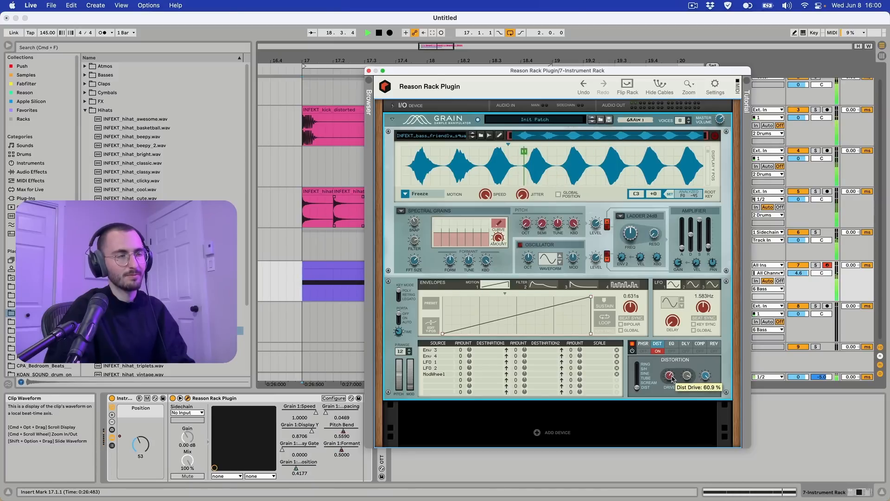
{"action": "key", "text": "space"}
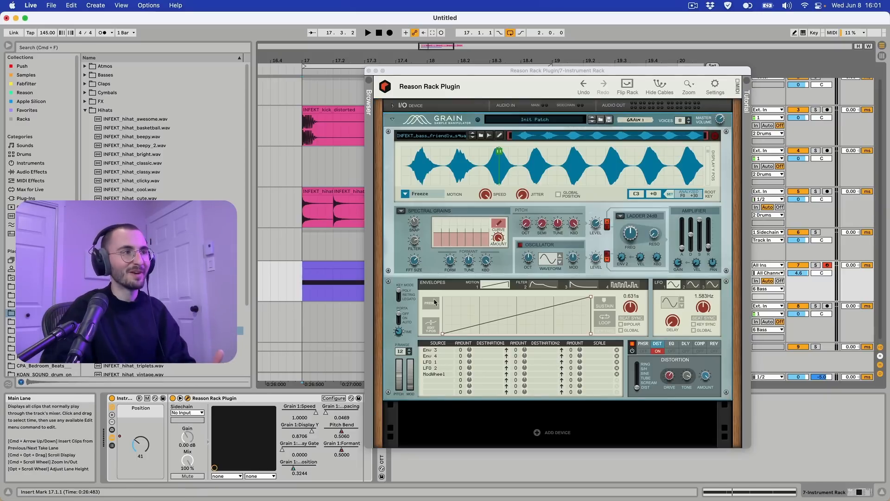
Close the Reason Rack plugin window and show the arrangement's automation lanes
{"action": "left_click", "coordinate": [368, 71]}
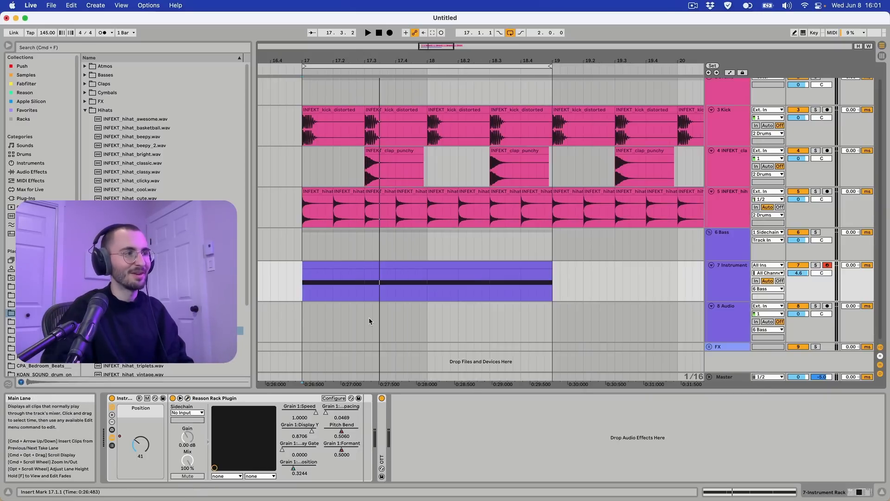
{"action": "key", "text": "a"}
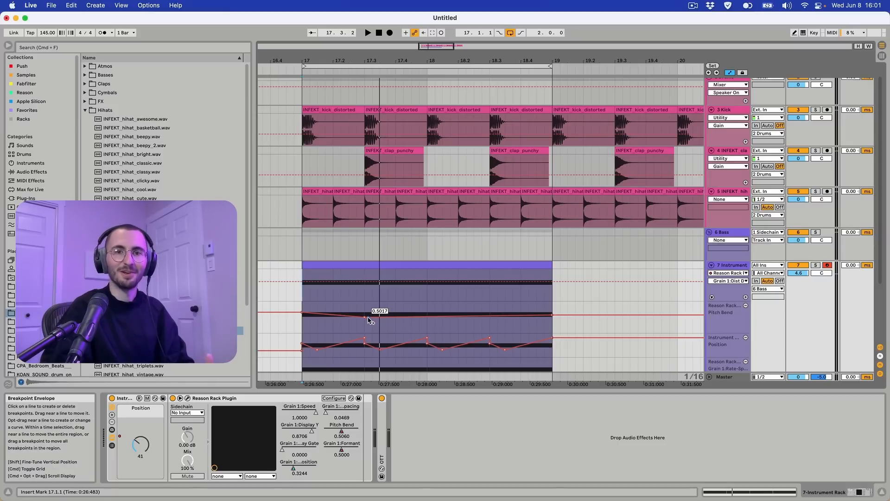